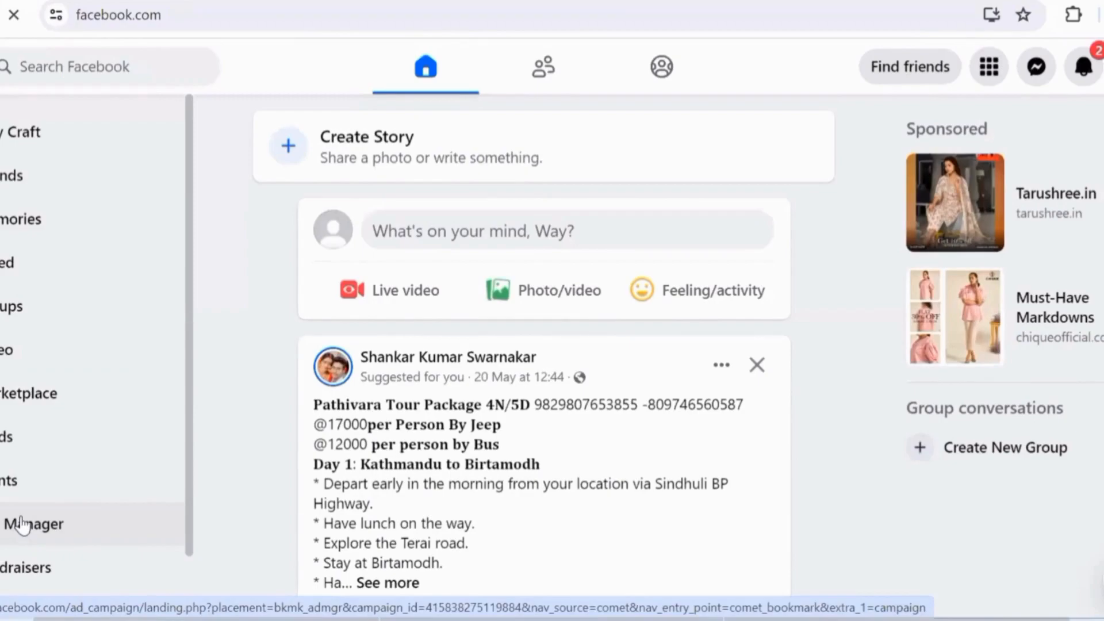
Open Ads Manager from Facebook and start a new auction campaign with the Leads objective.
left_click(22, 524)
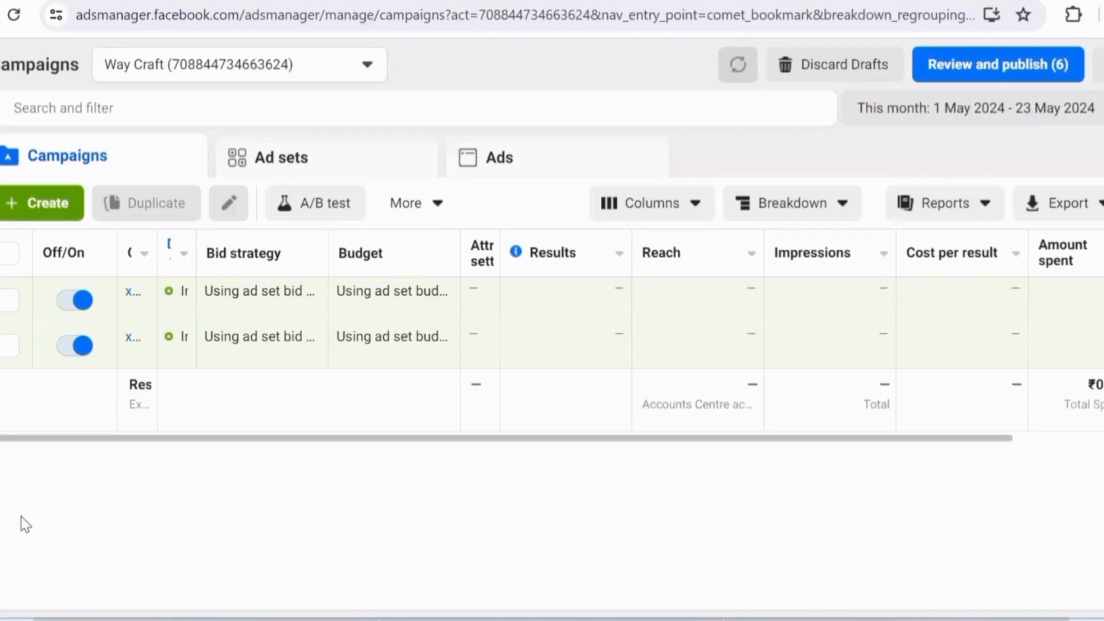
left_click(42, 193)
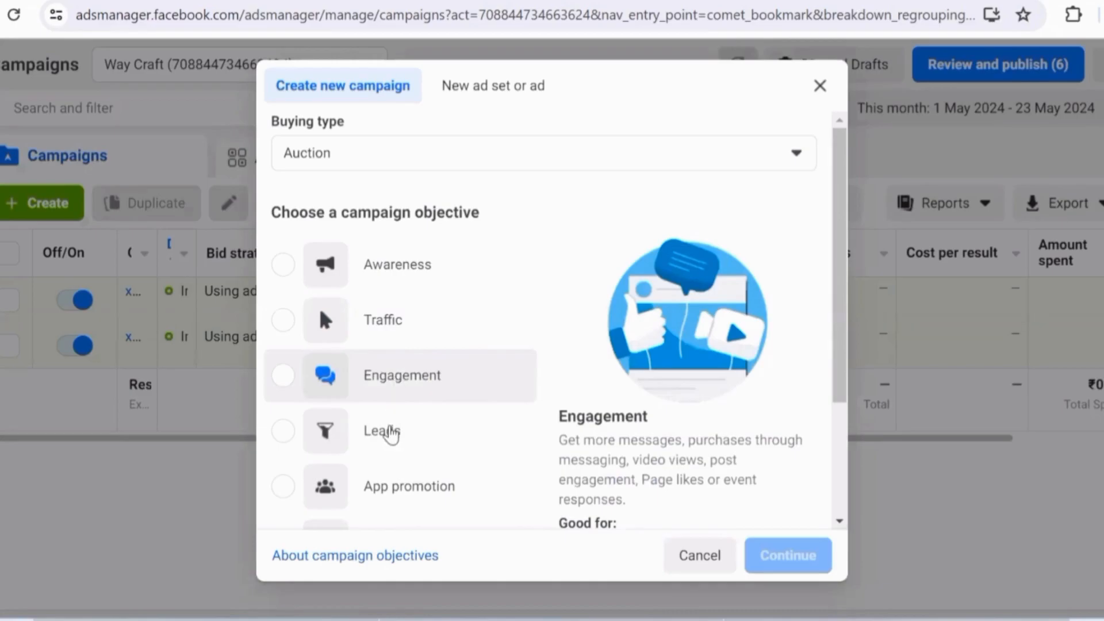
scroll(390, 428, "down", 4)
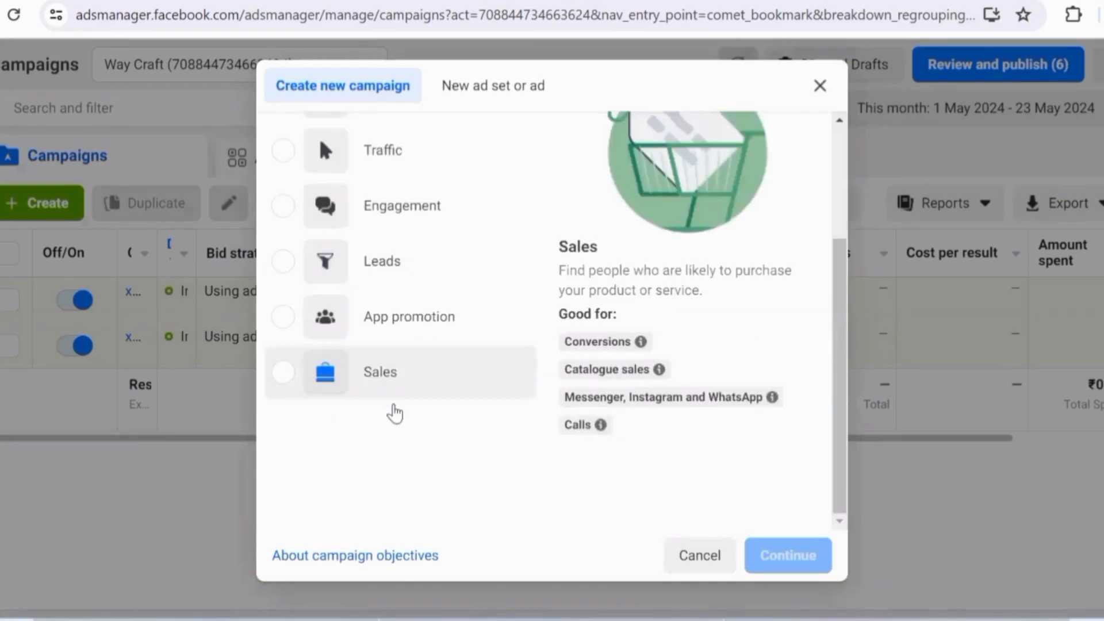
scroll(394, 402, "up", 2)
scroll(394, 396, "up", 2)
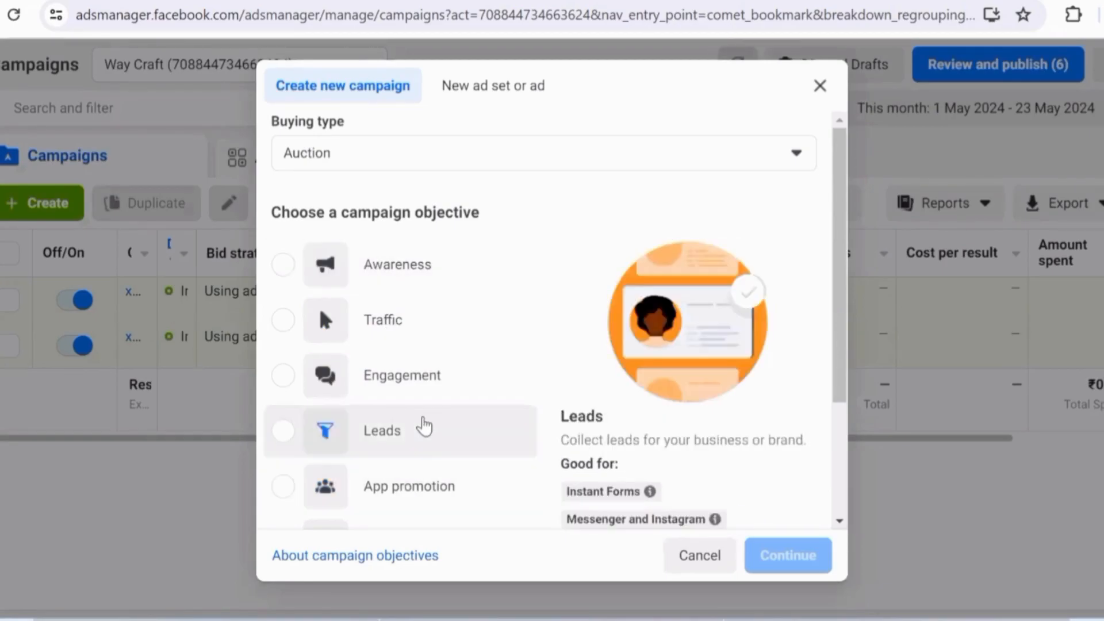
scroll(408, 436, "down", 2)
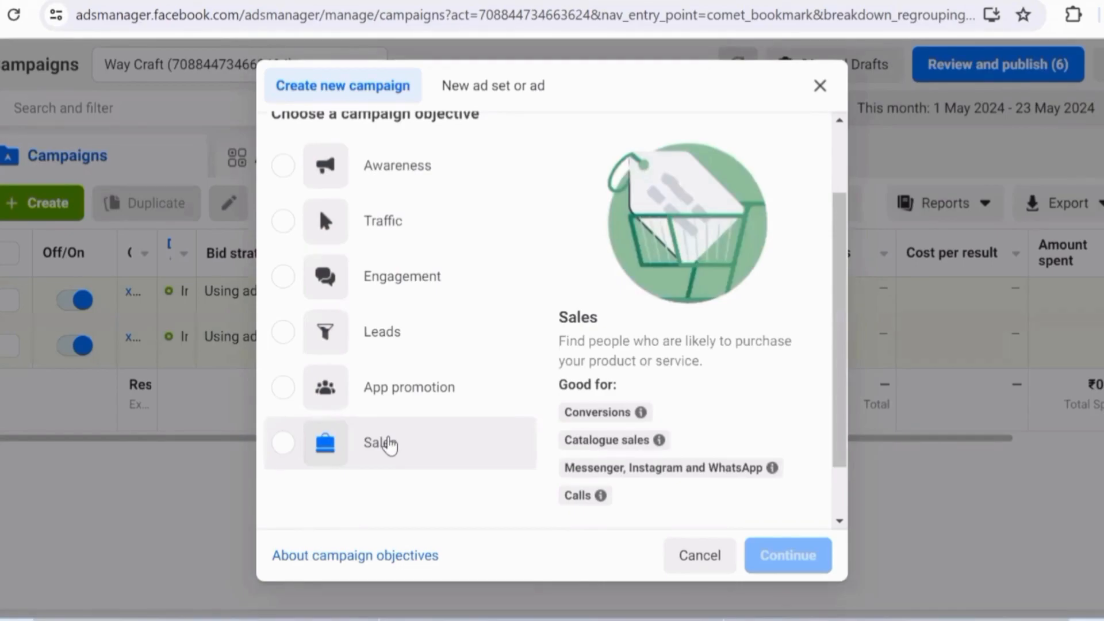
scroll(263, 412, "up", 1)
scroll(284, 431, "up", 1)
left_click(283, 430)
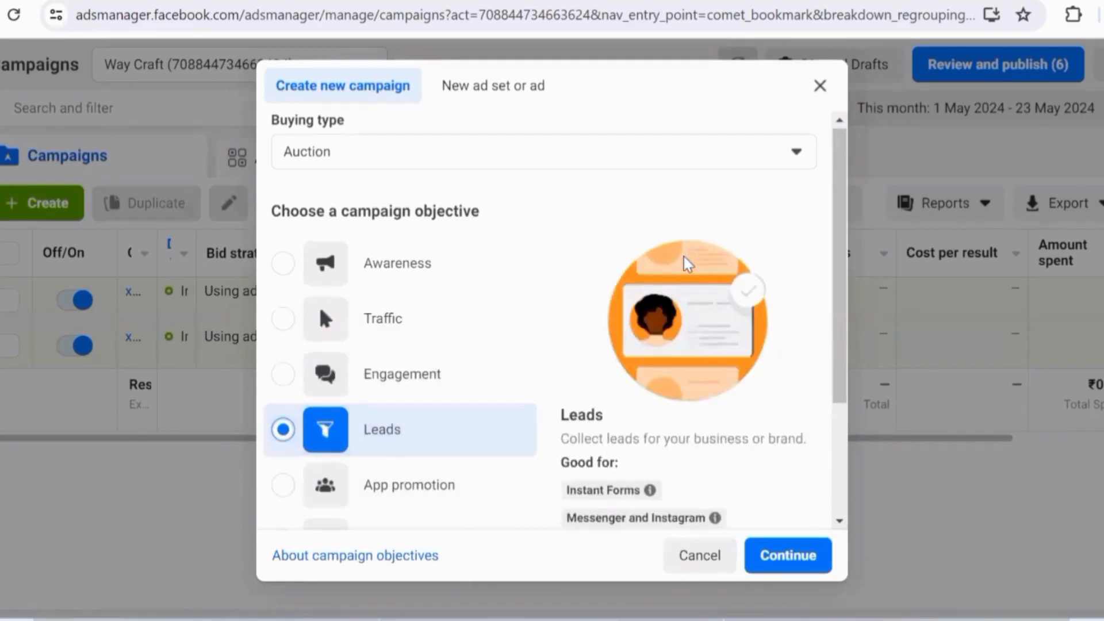
Examine what the Leads objective is good for, including instant forms, Messenger and Instagram, conversions and calls.
scroll(687, 265, "down", 2)
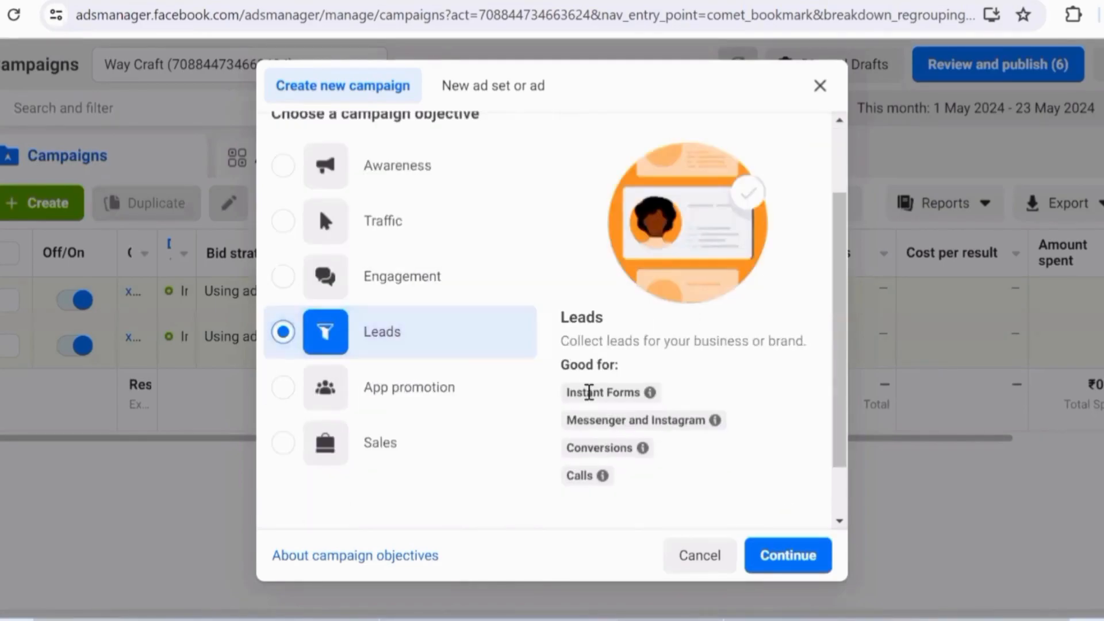
mouse_move(697, 421)
left_click_drag(697, 420, 593, 418)
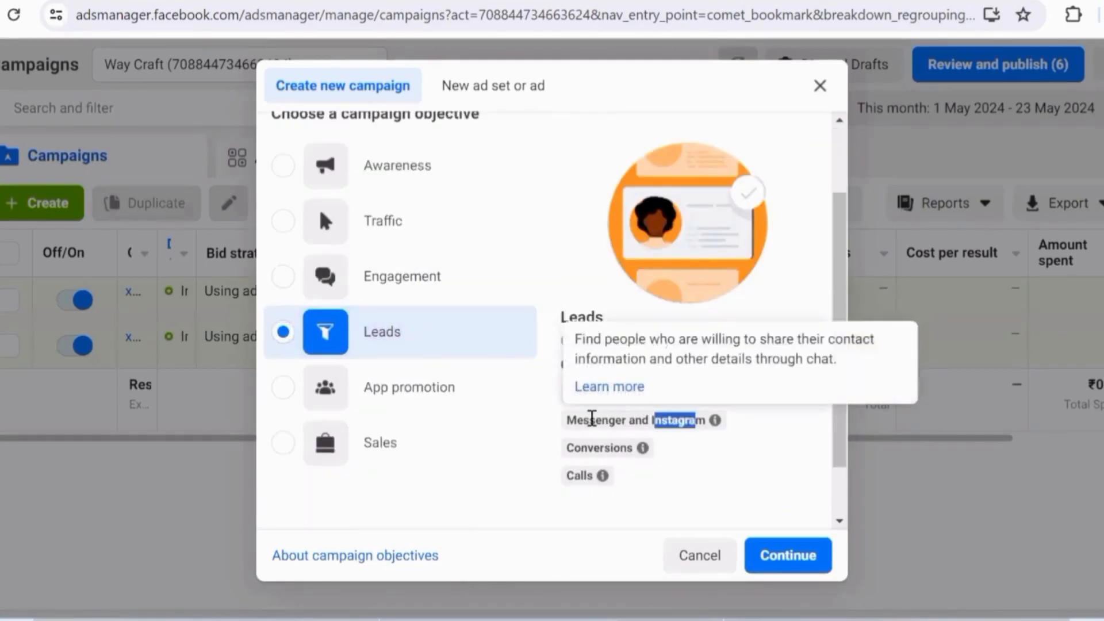
double_click(681, 458)
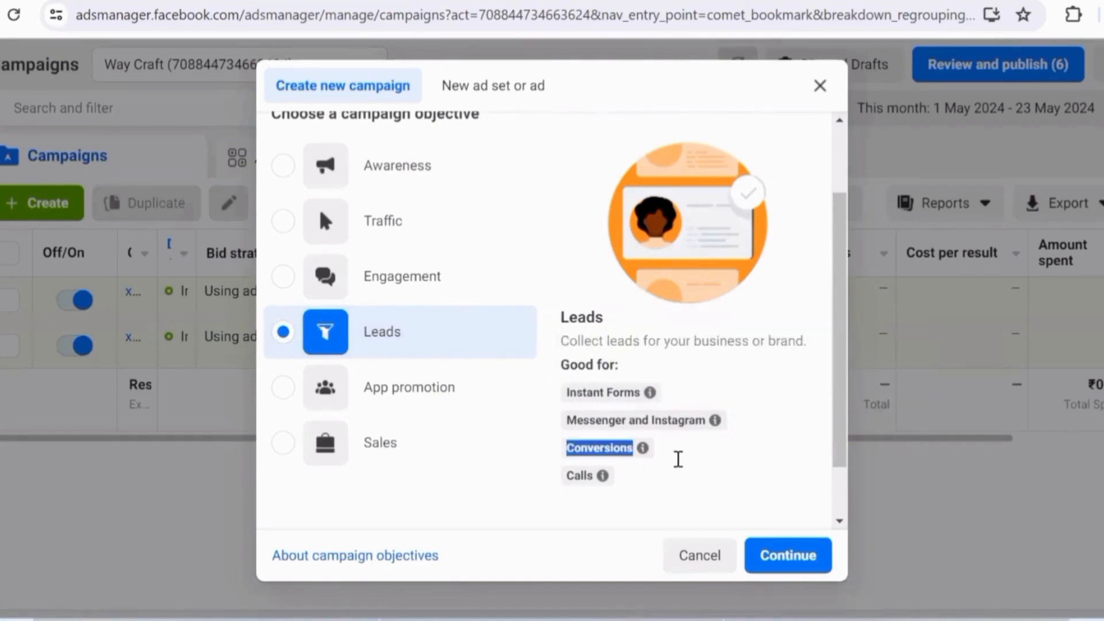
left_click(670, 449)
mouse_move(633, 451)
left_click_drag(628, 451, 574, 475)
left_click(648, 498)
left_click(734, 494)
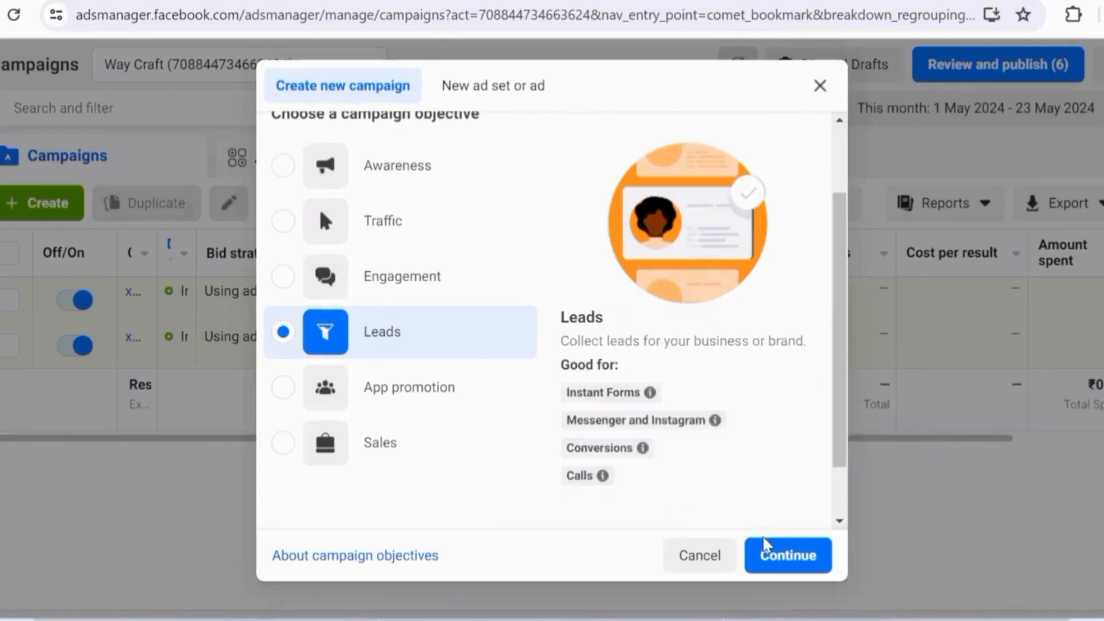
Continue with the Leads objective and choose the Manual leads campaign setup.
left_click(777, 561)
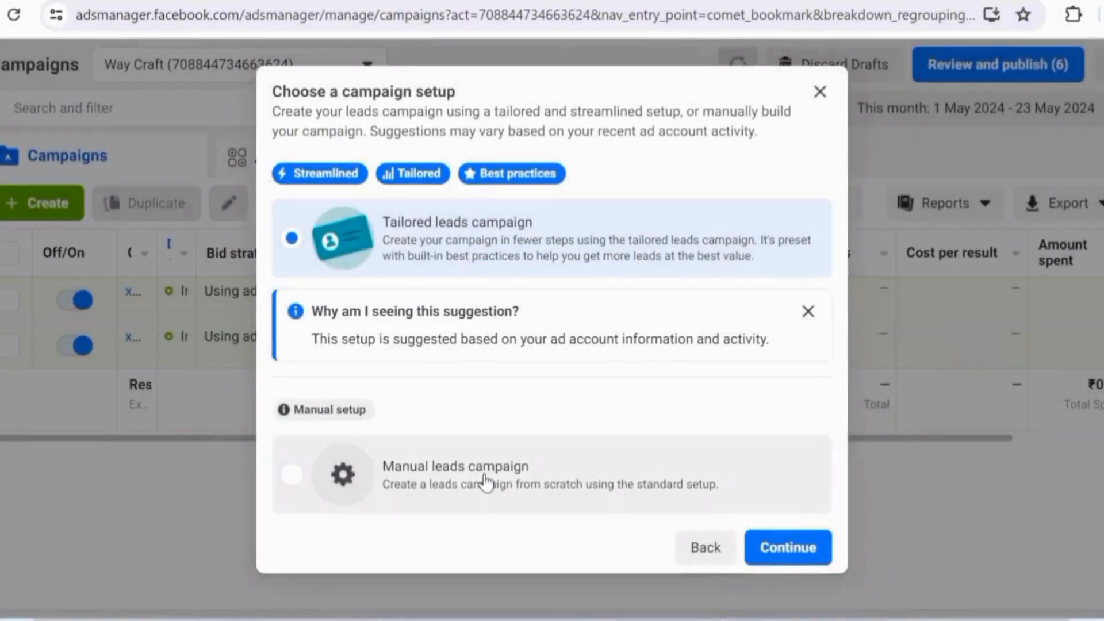
left_click(477, 478)
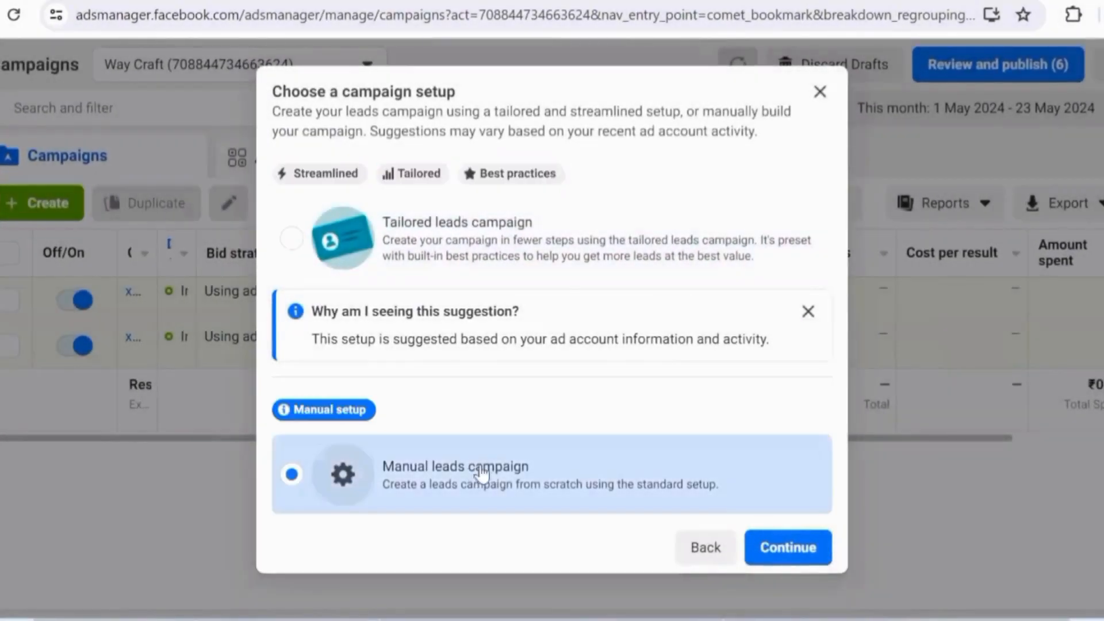
left_click(789, 553)
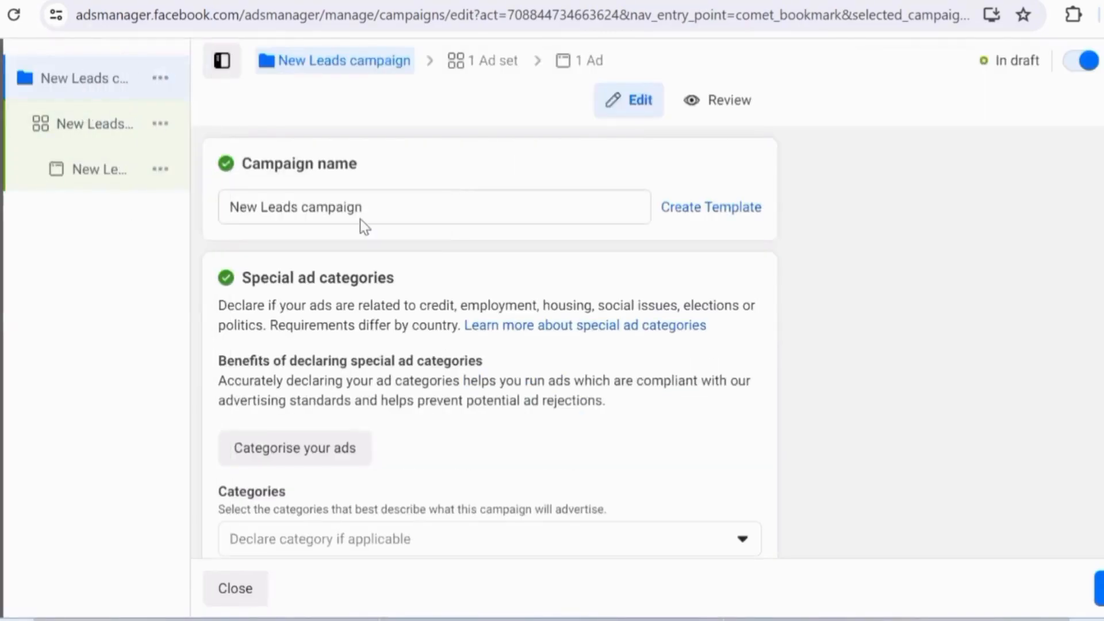
Rename the new leads campaign as xyzzz.
left_click(393, 202)
key("ctrl+a")
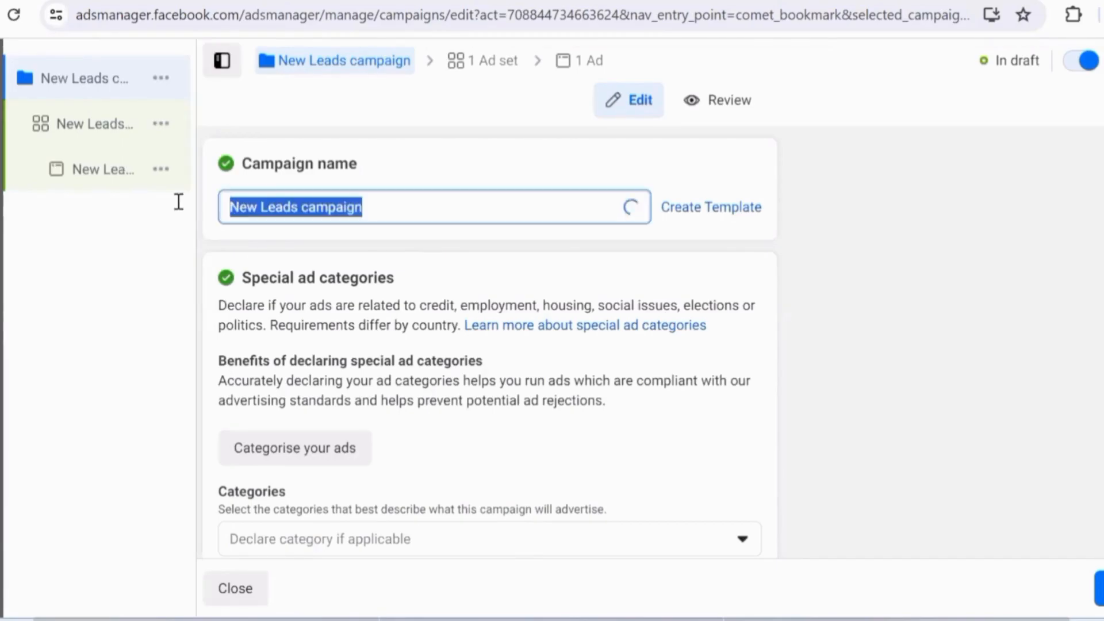
key("BackSpace")
mouse_move(179, 202)
type("xyzzz")
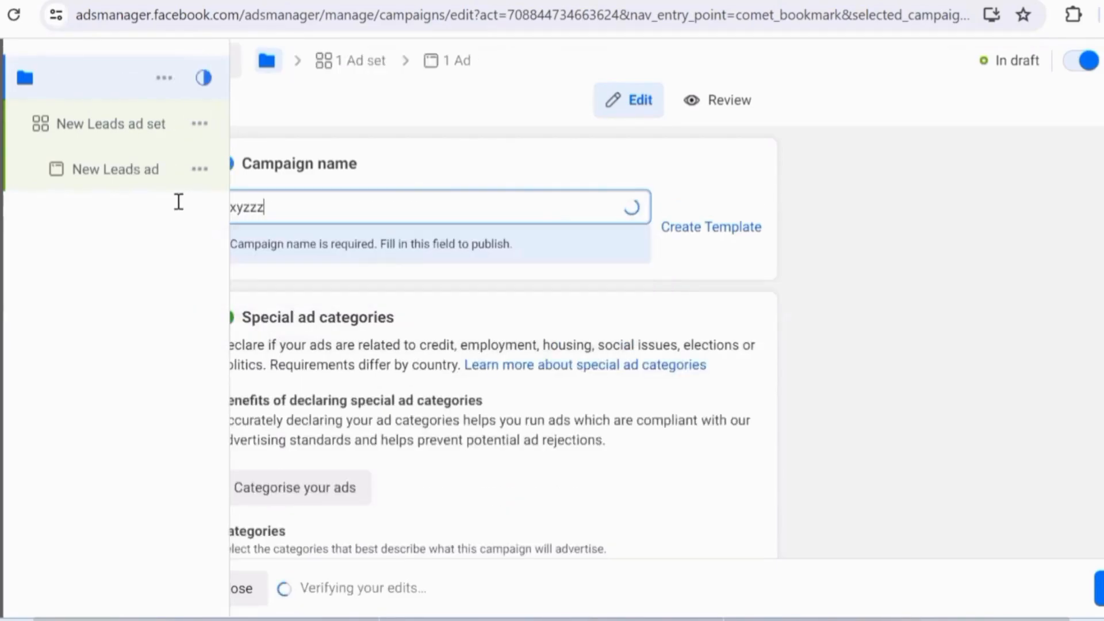
left_click(869, 350)
left_click(308, 203)
left_click_drag(226, 210, 1028, 266)
left_click(1029, 264)
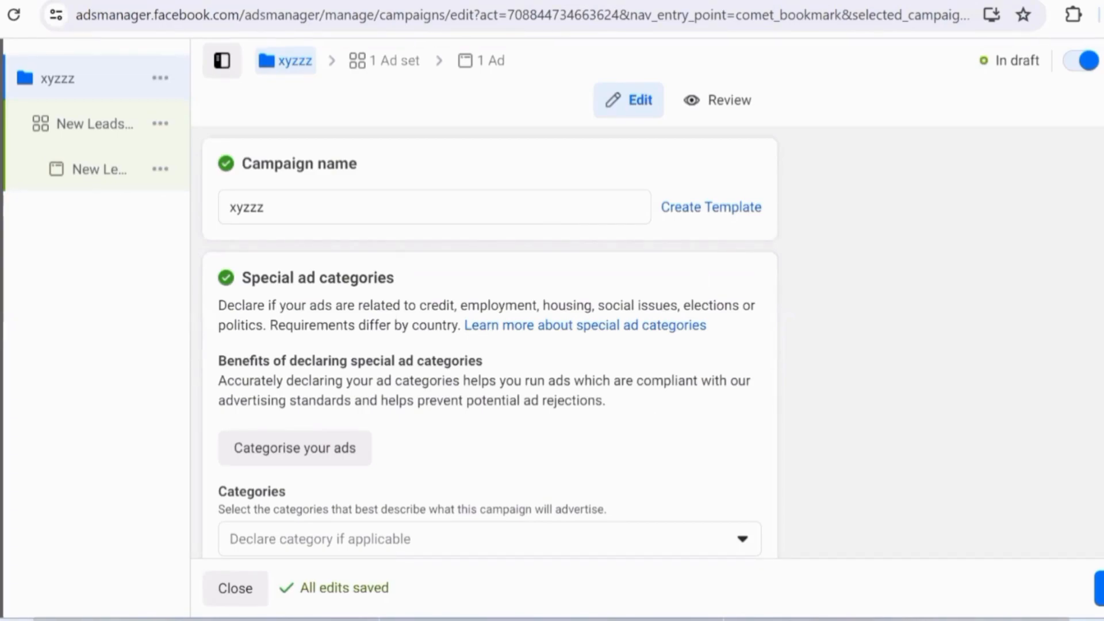
left_click(325, 206)
key("ctrl+a")
left_click(1060, 271)
Rename the campaign's ad set as xyzzz and dismiss the recommendation to switch its conversion location.
left_click(115, 123)
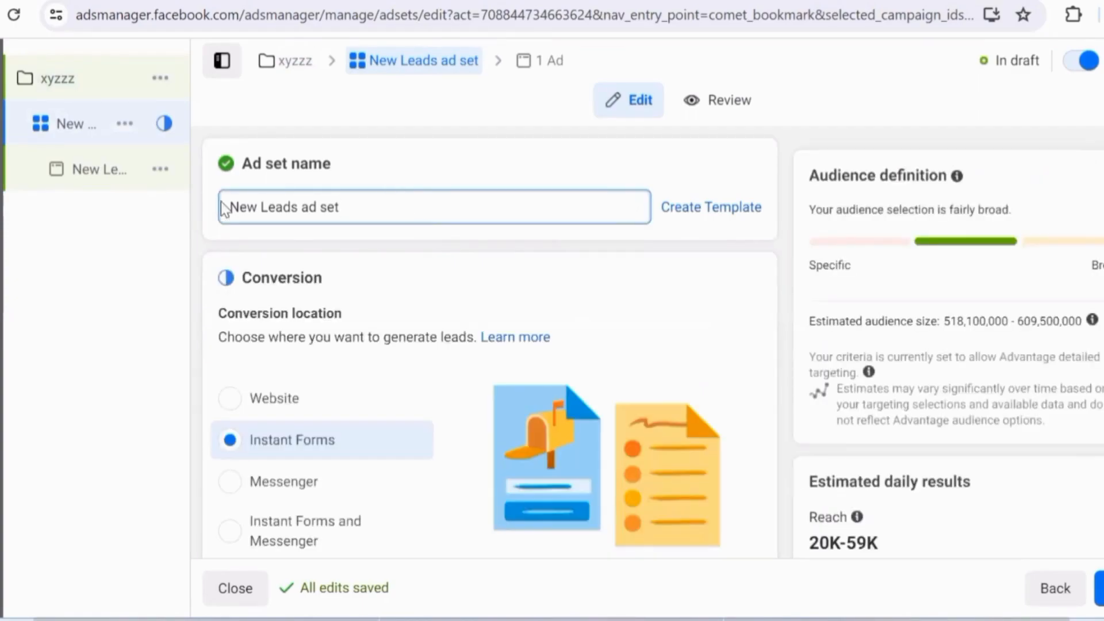
left_click_drag(225, 209, 340, 212)
key("BackSpace")
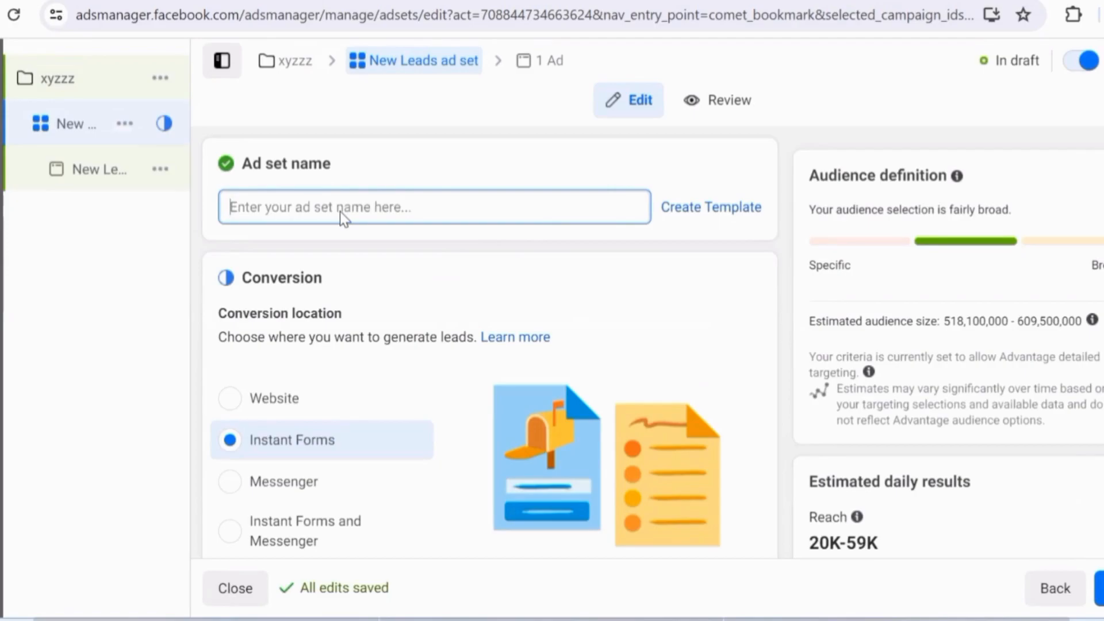
type("xyzzz")
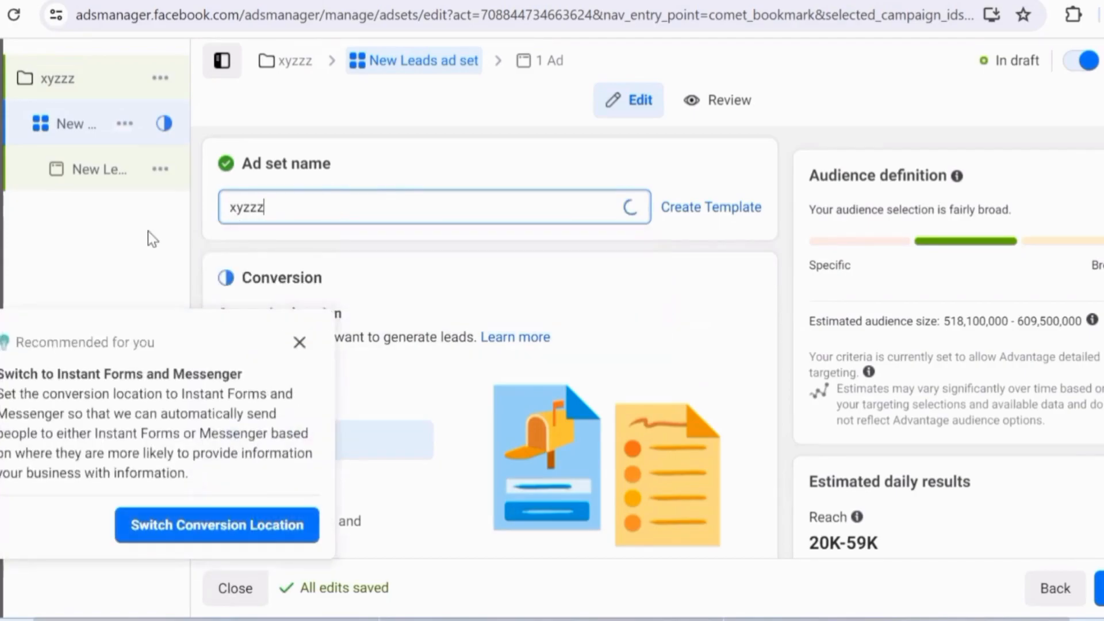
left_click(299, 340)
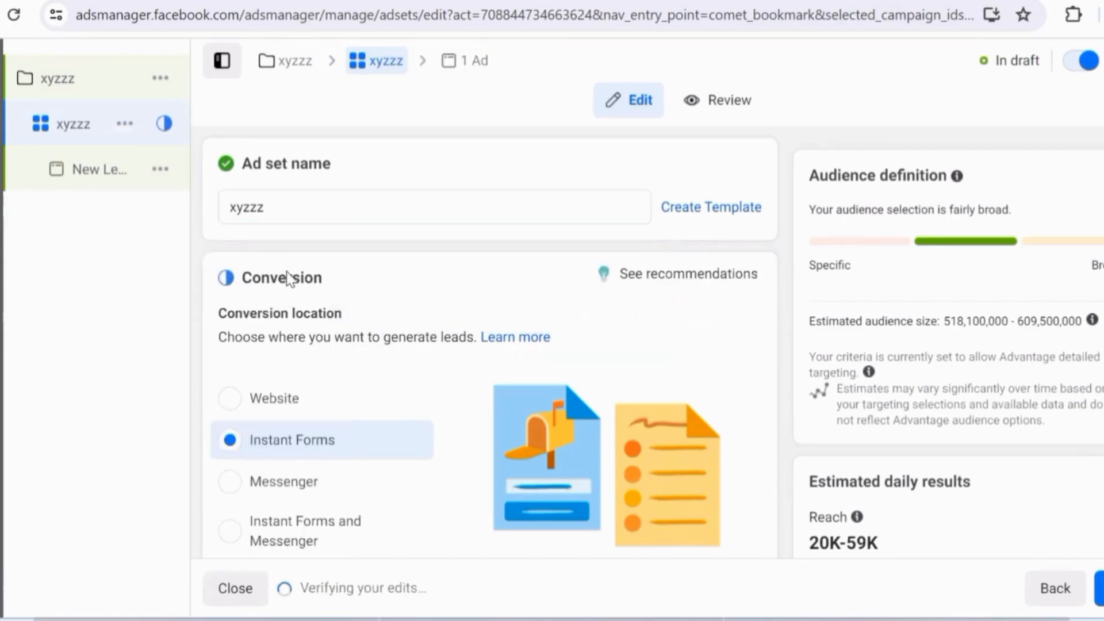
Examine the ad set's conversion settings, including the conversion location, Facebook Page and performance goal options.
scroll(327, 299, "down", 1)
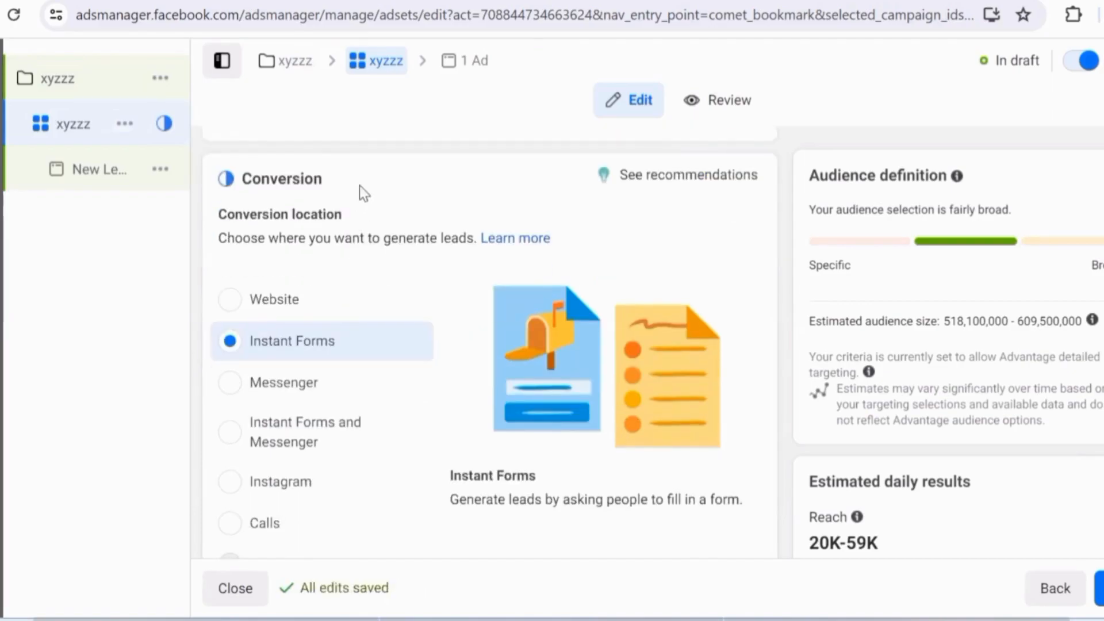
left_click_drag(355, 185, 219, 185)
left_click(168, 228)
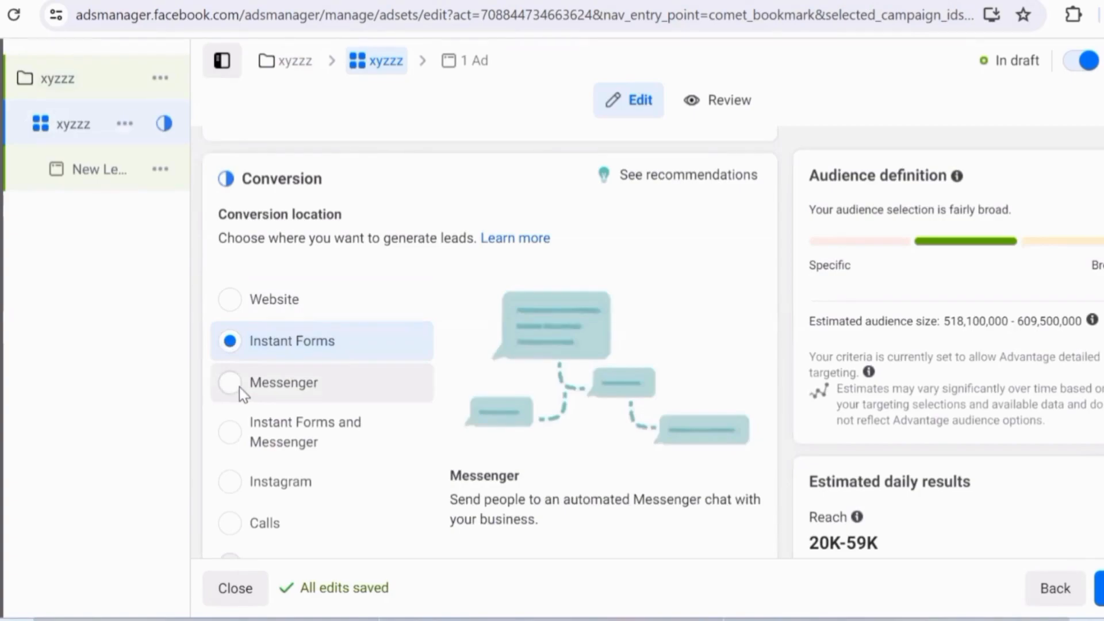
scroll(239, 387, "down", 2)
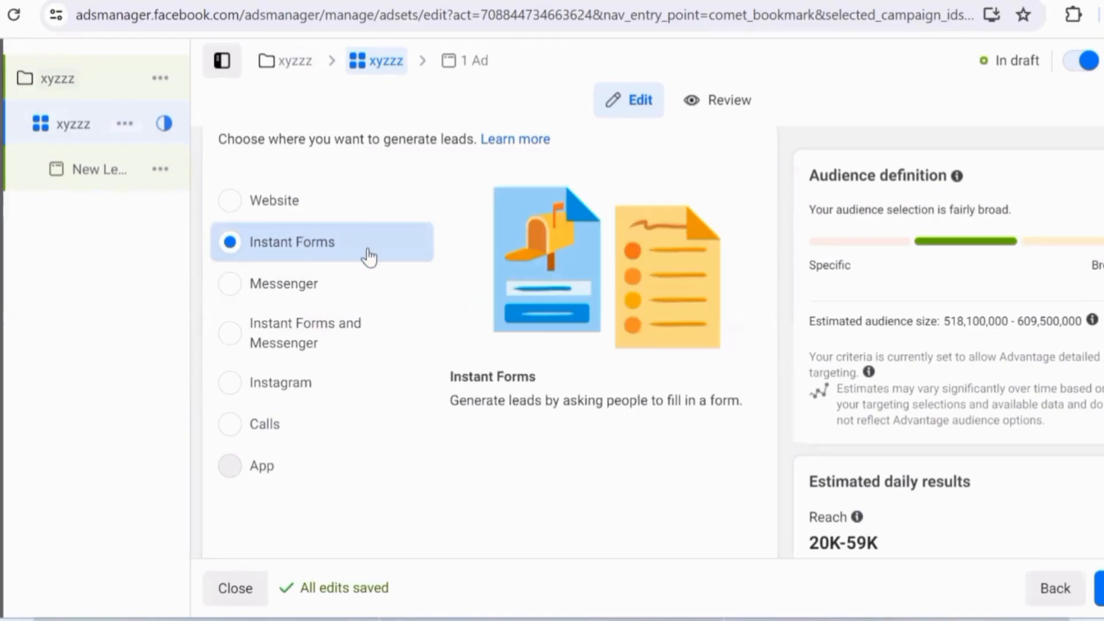
scroll(365, 256, "down", 5)
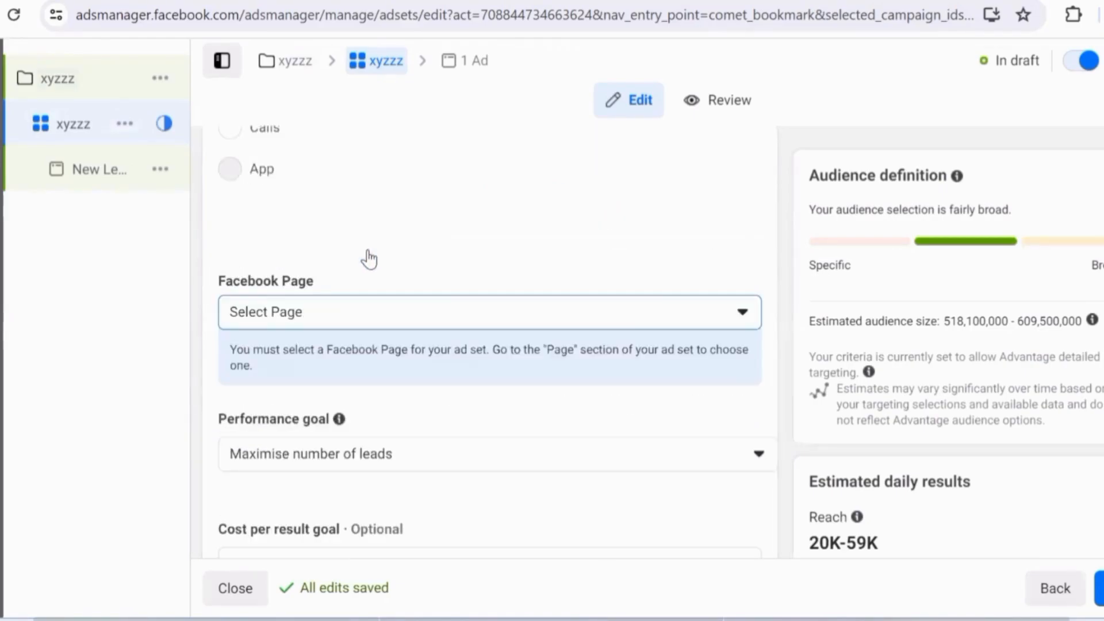
left_click(441, 319)
left_click(419, 313)
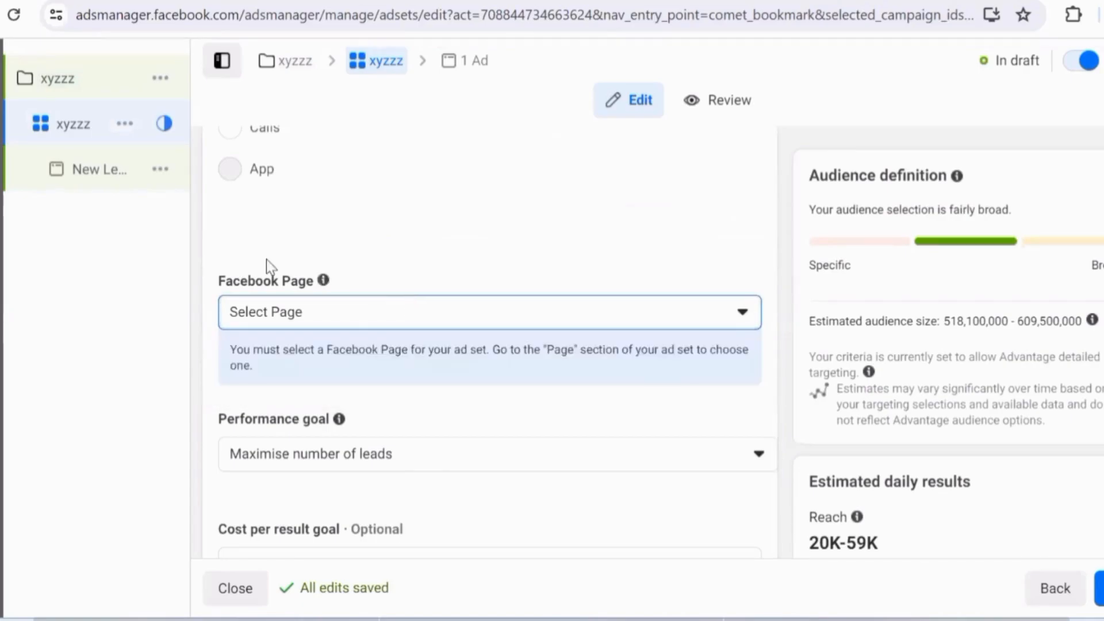
scroll(484, 325, "down", 2)
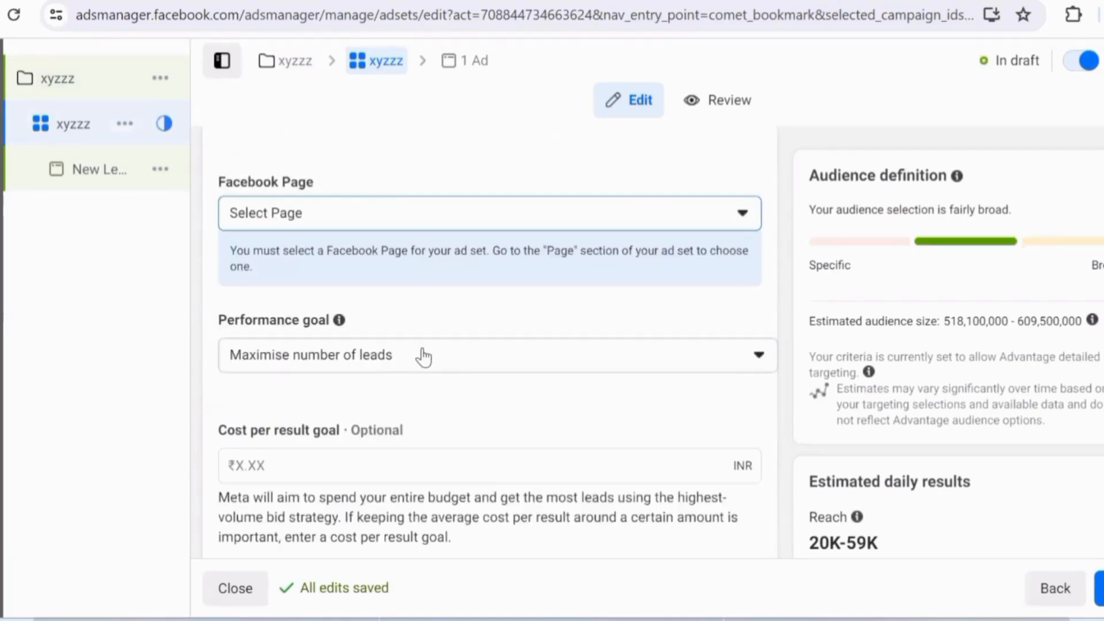
left_click(424, 356)
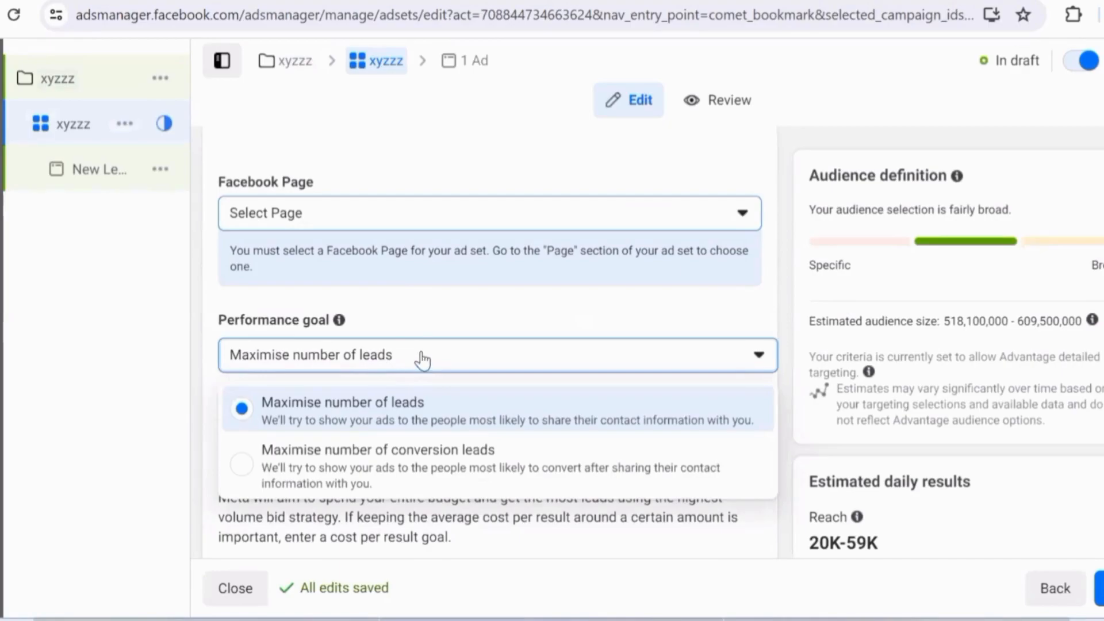
left_click(400, 363)
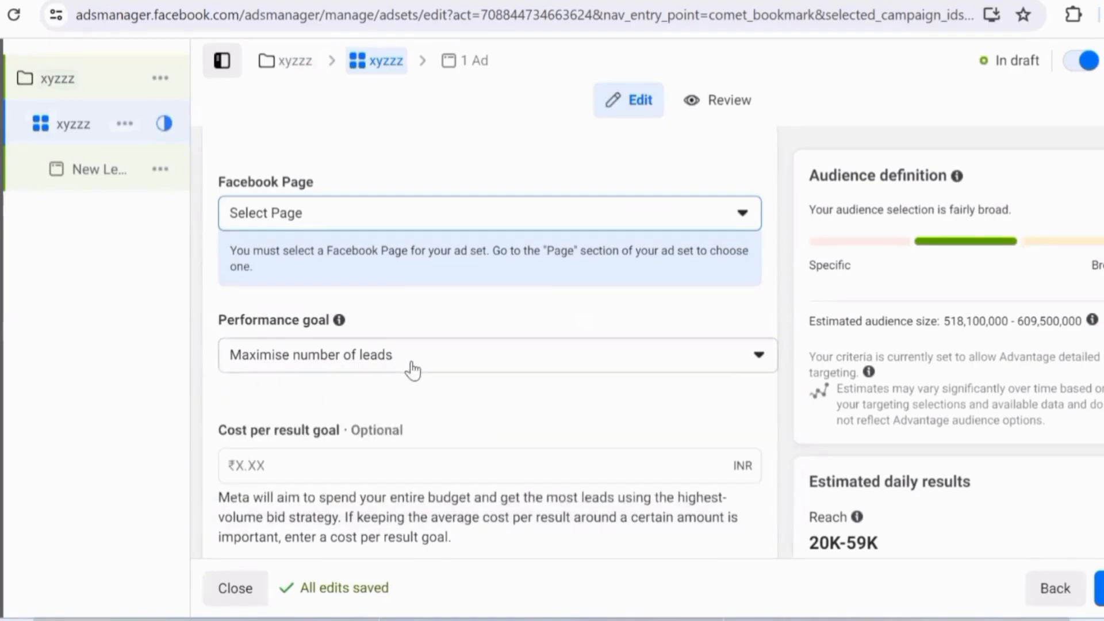
Set the ad set's daily budget to ₹500.
scroll(431, 353, "down", 2)
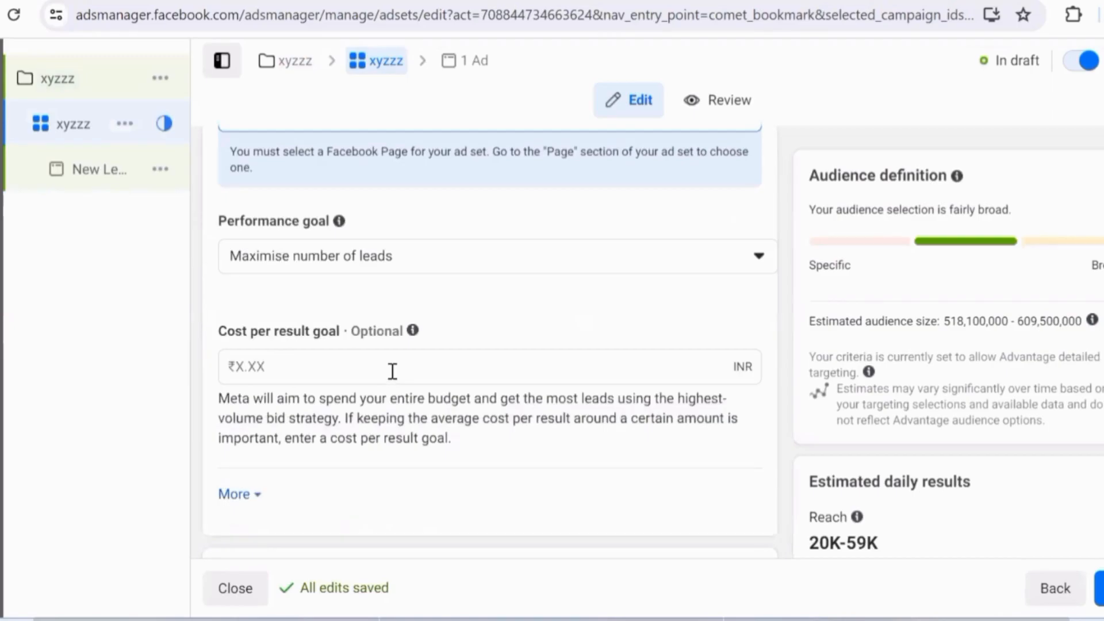
scroll(388, 376, "down", 10)
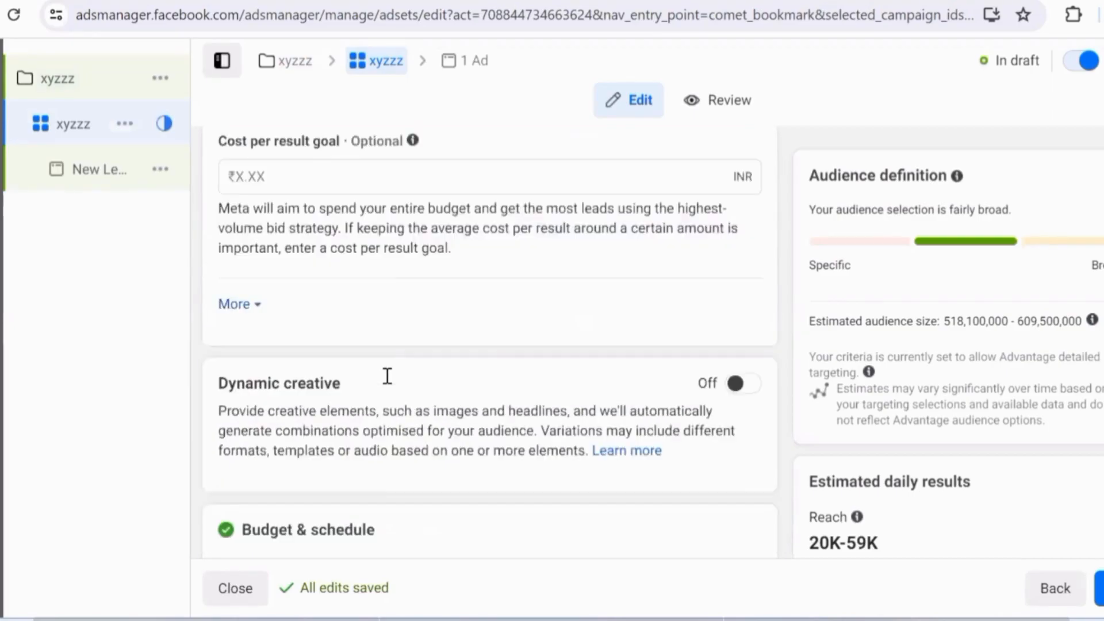
scroll(448, 256, "down", 4)
scroll(449, 257, "up", 5)
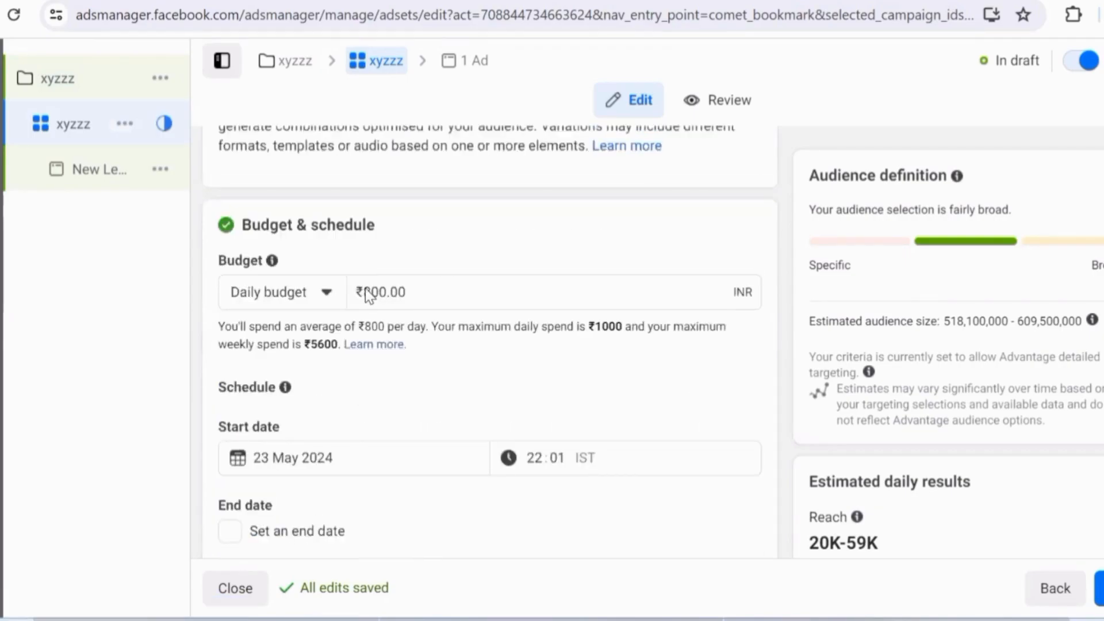
left_click(368, 294)
key("Delete")
type("5")
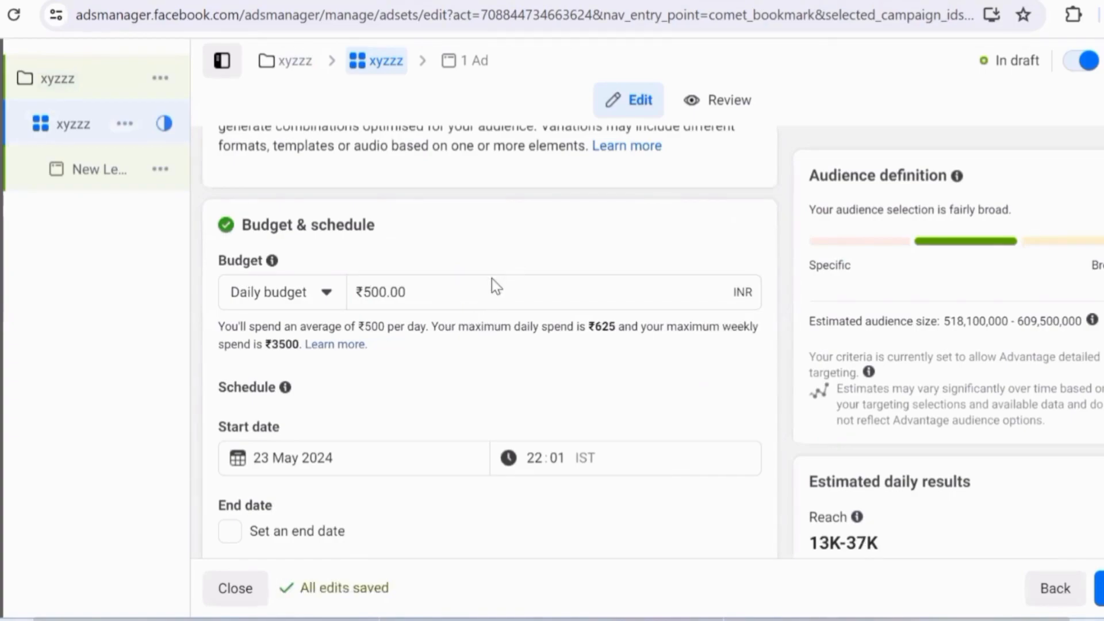
double_click(380, 295)
left_click(482, 236)
Enable an end date in the ad set's schedule.
scroll(458, 265, "down", 1)
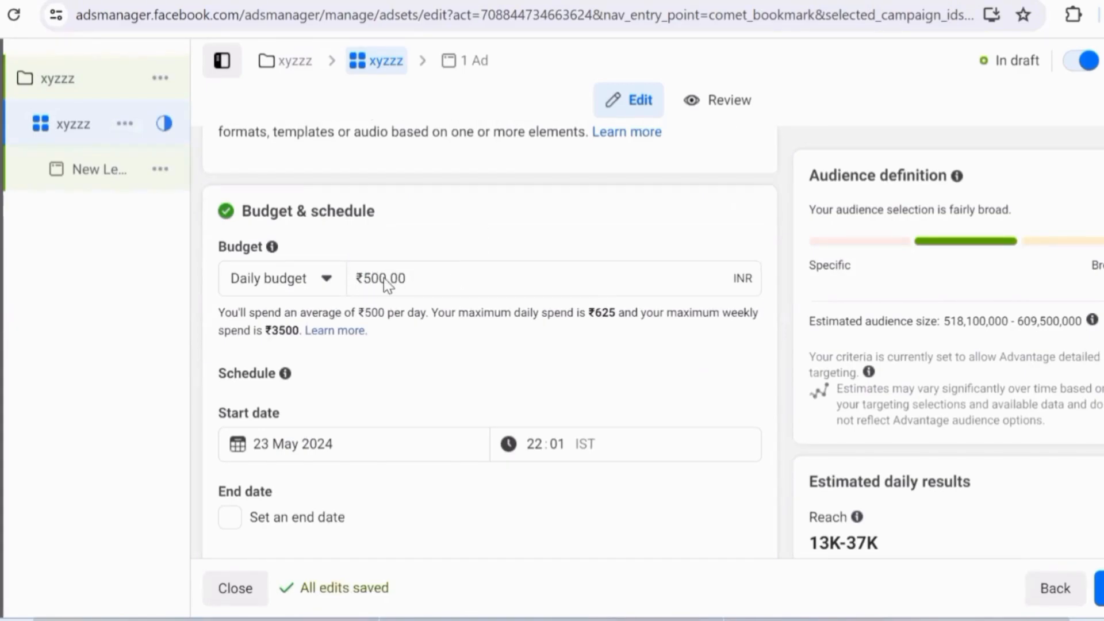
scroll(391, 276, "down", 3)
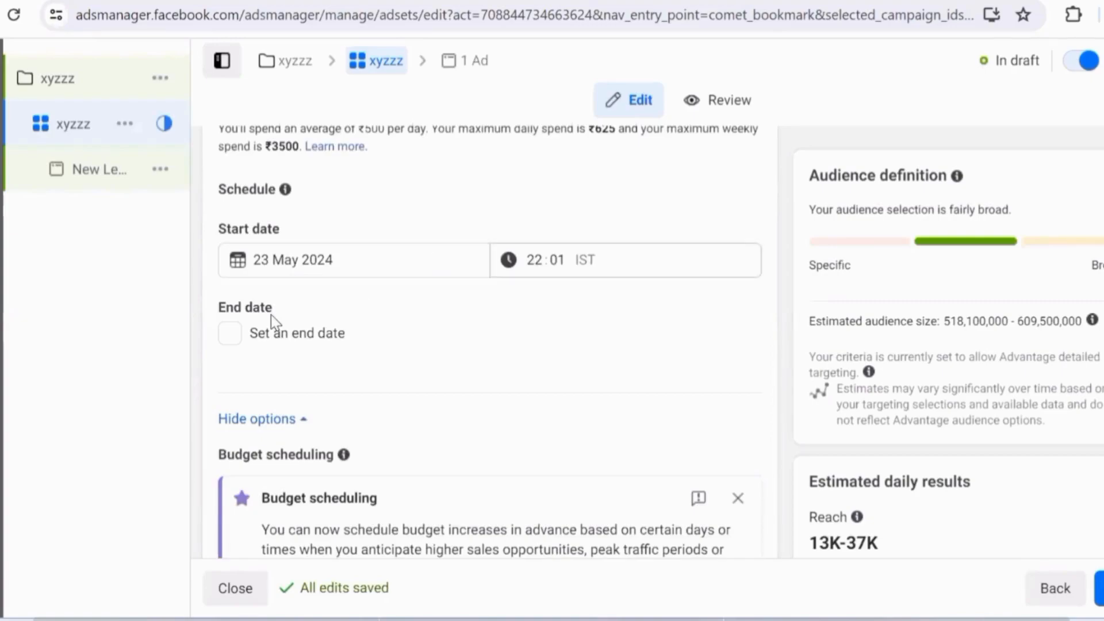
left_click(230, 335)
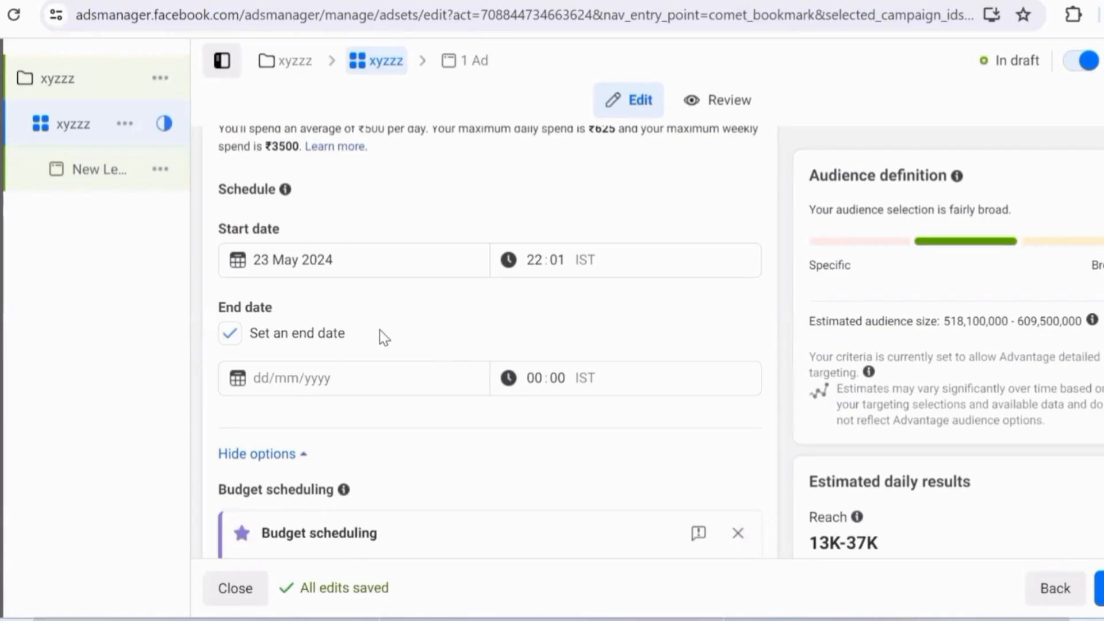
Switch the ad set from Advantage+ audience to the original audience options.
scroll(384, 329, "down", 3)
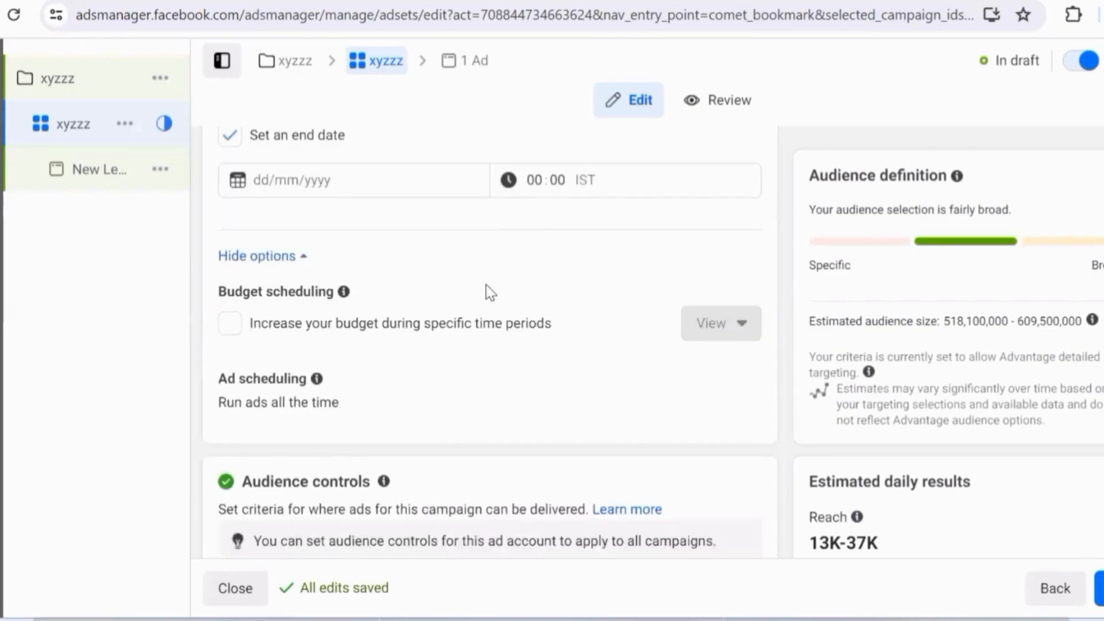
scroll(402, 304, "down", 6)
scroll(368, 323, "down", 4)
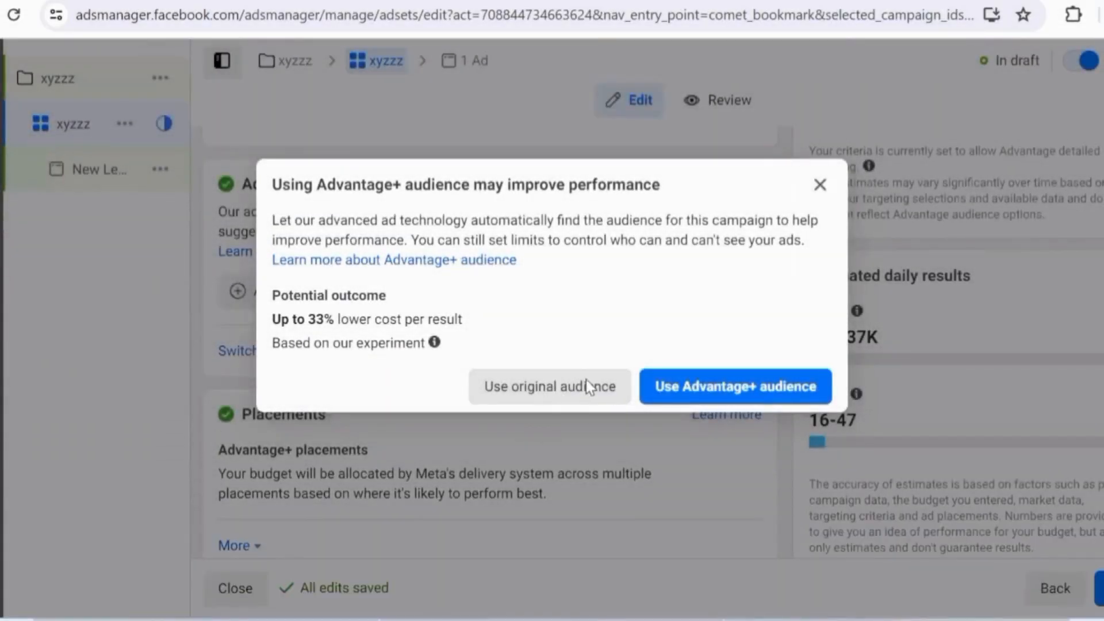
left_click(585, 380)
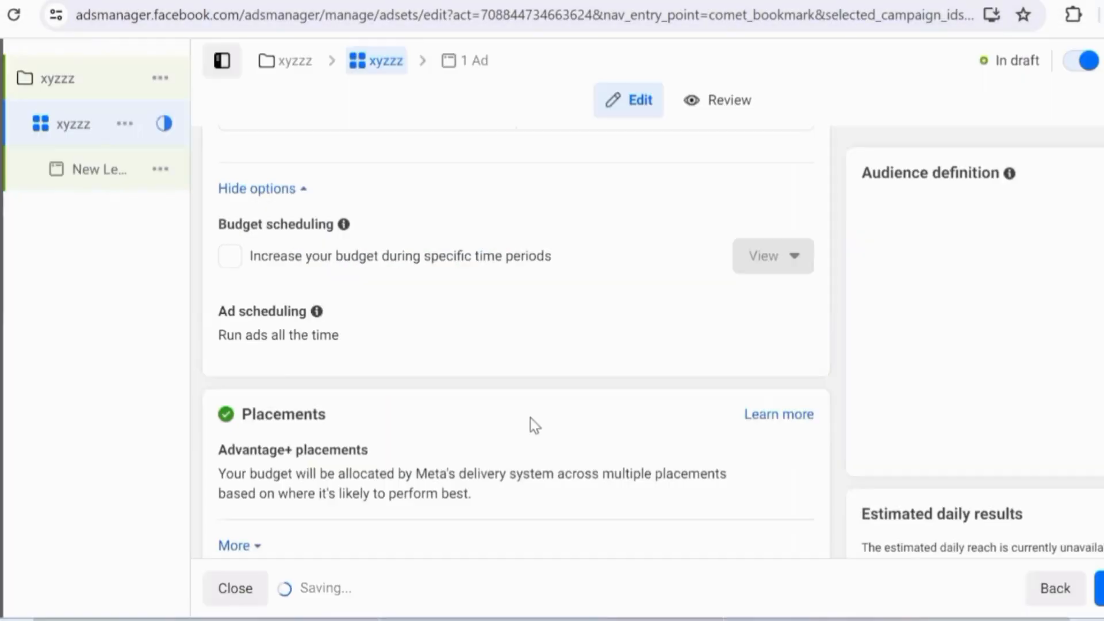
Set the audience's age range to 20 to 45.
scroll(481, 391, "up", 5)
scroll(481, 397, "down", 10)
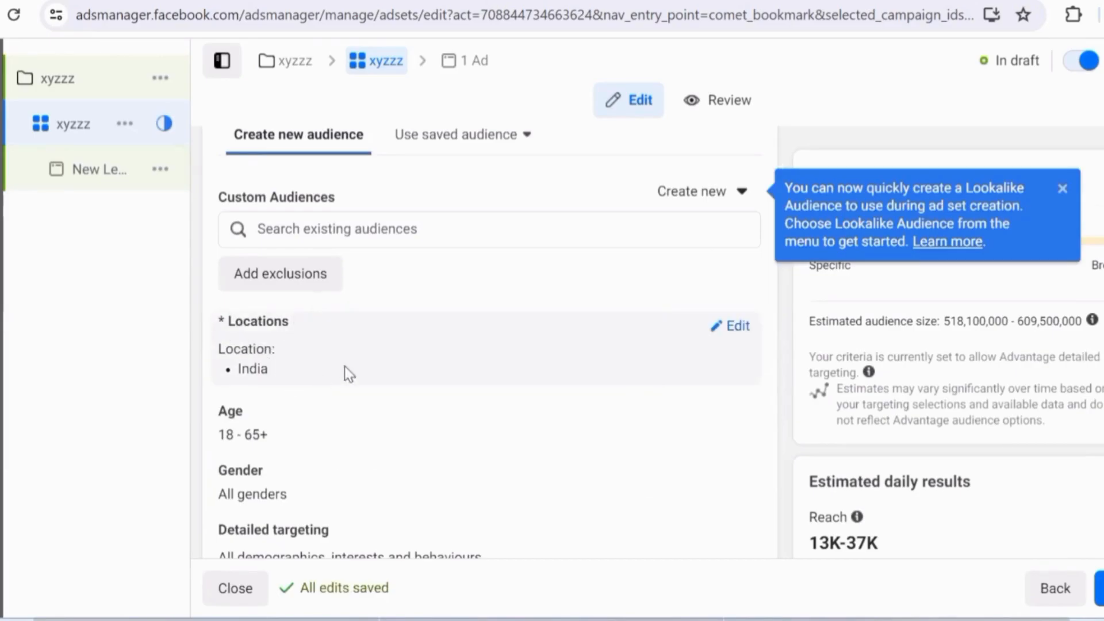
scroll(361, 362, "down", 2)
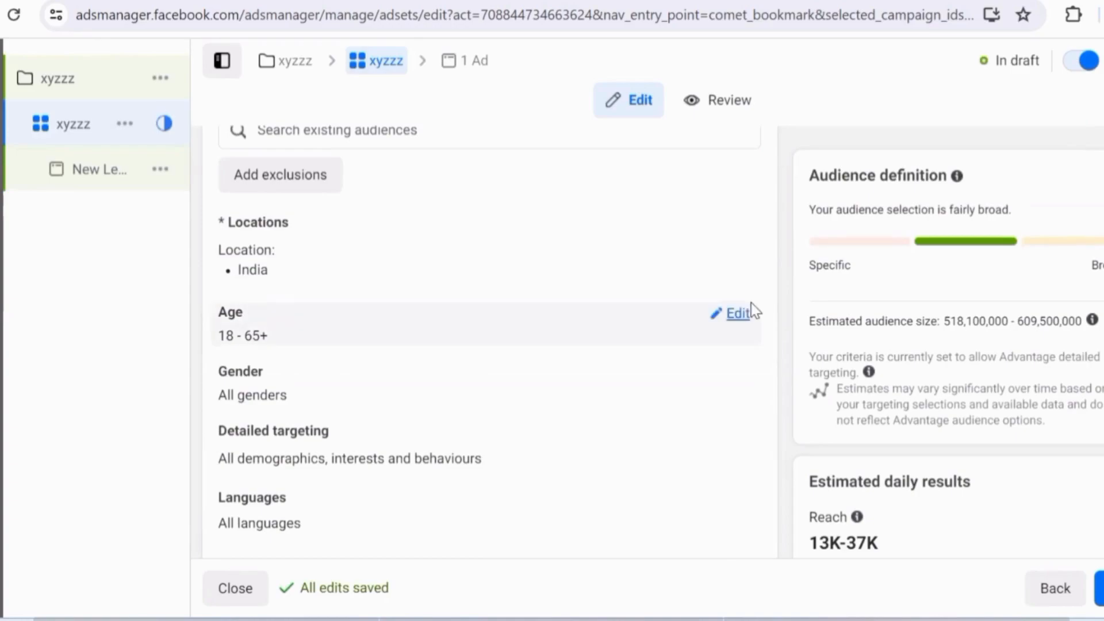
left_click(739, 314)
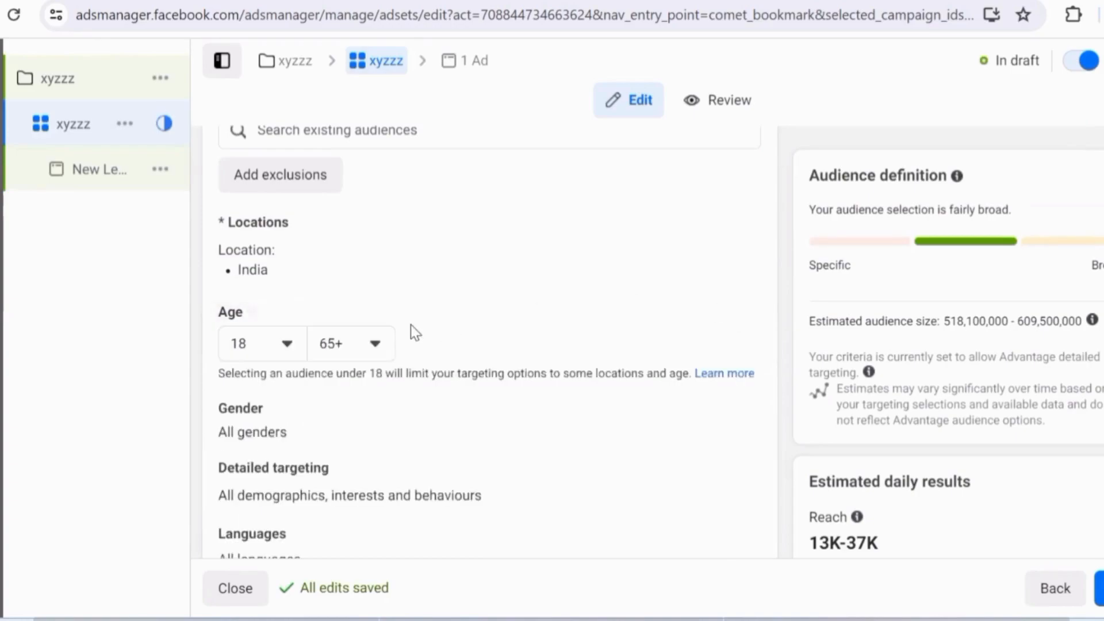
left_click(285, 339)
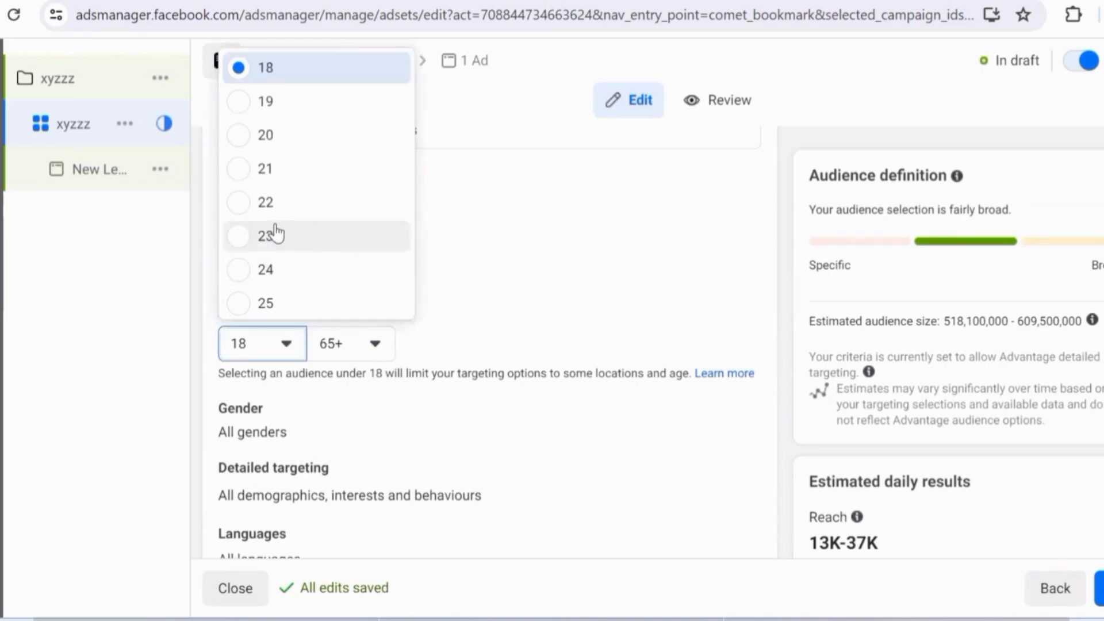
left_click(284, 136)
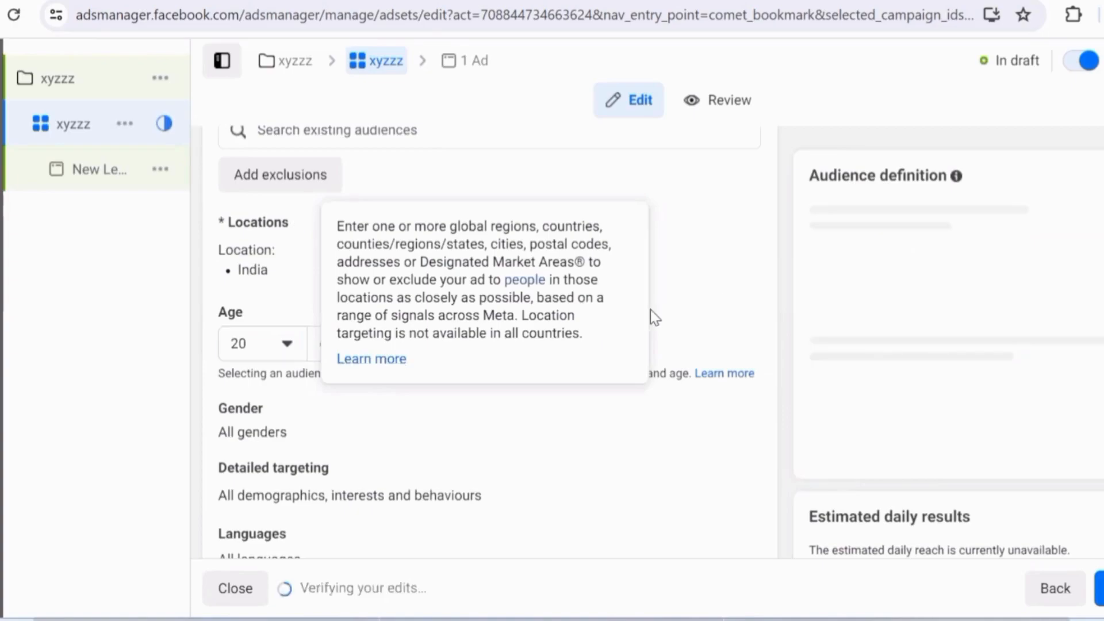
left_click(382, 345)
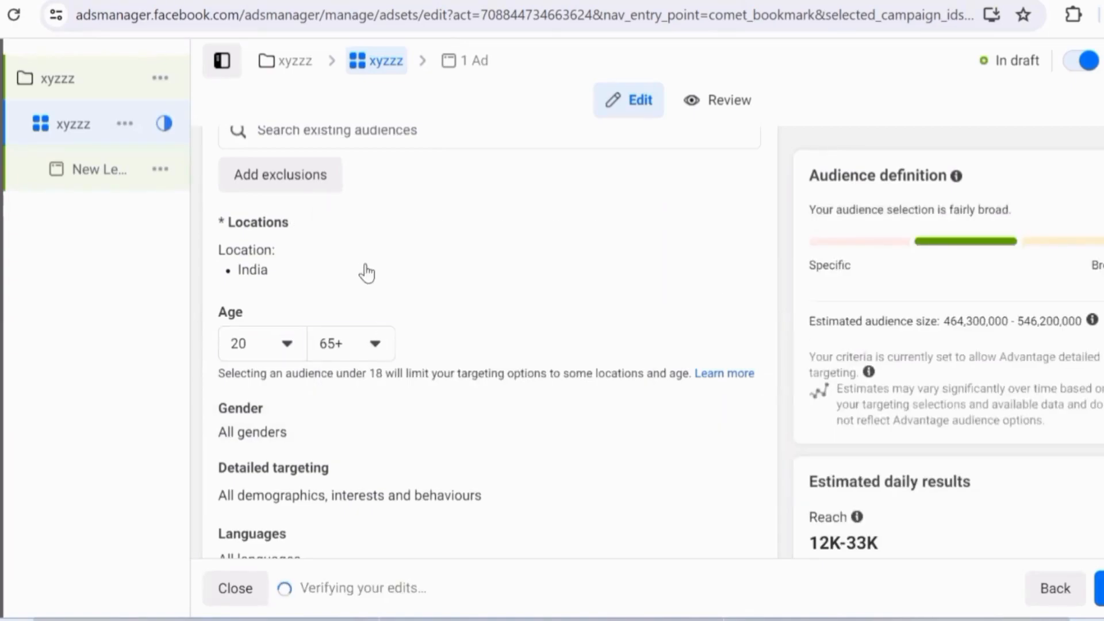
scroll(354, 262, "up", 2)
scroll(348, 257, "up", 8)
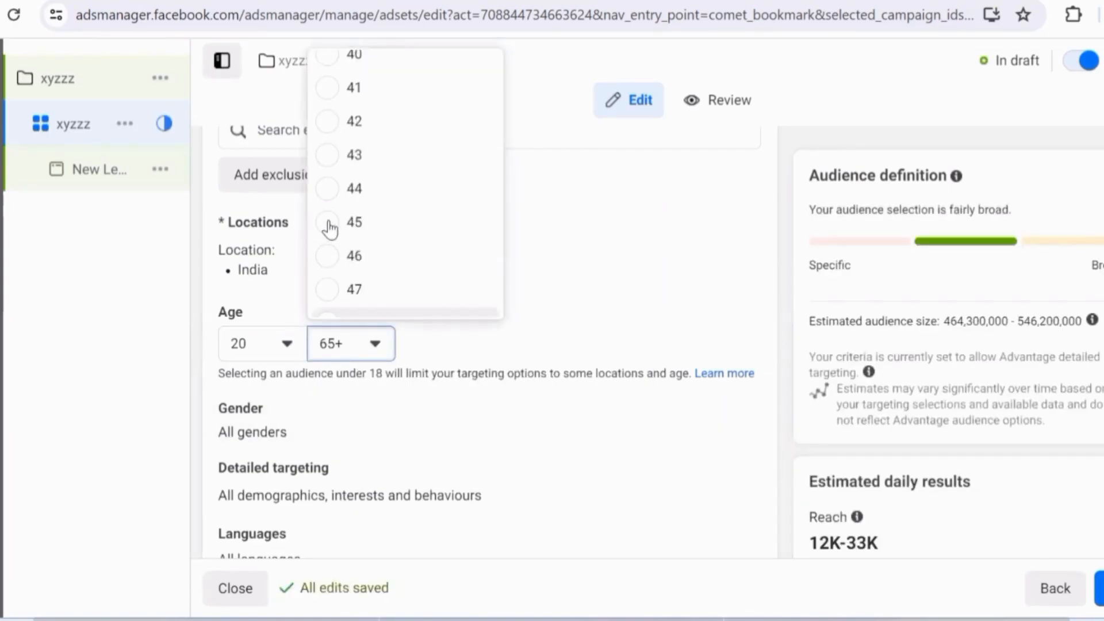
key("Return")
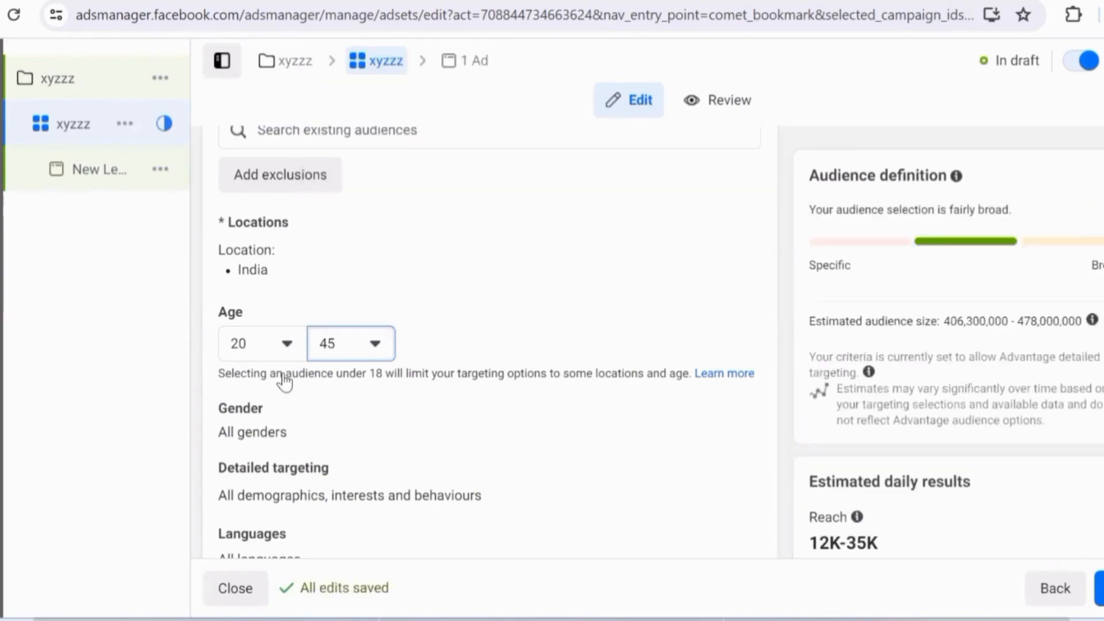
Try the Women option for the audience's gender and set it back to All.
left_click(732, 410)
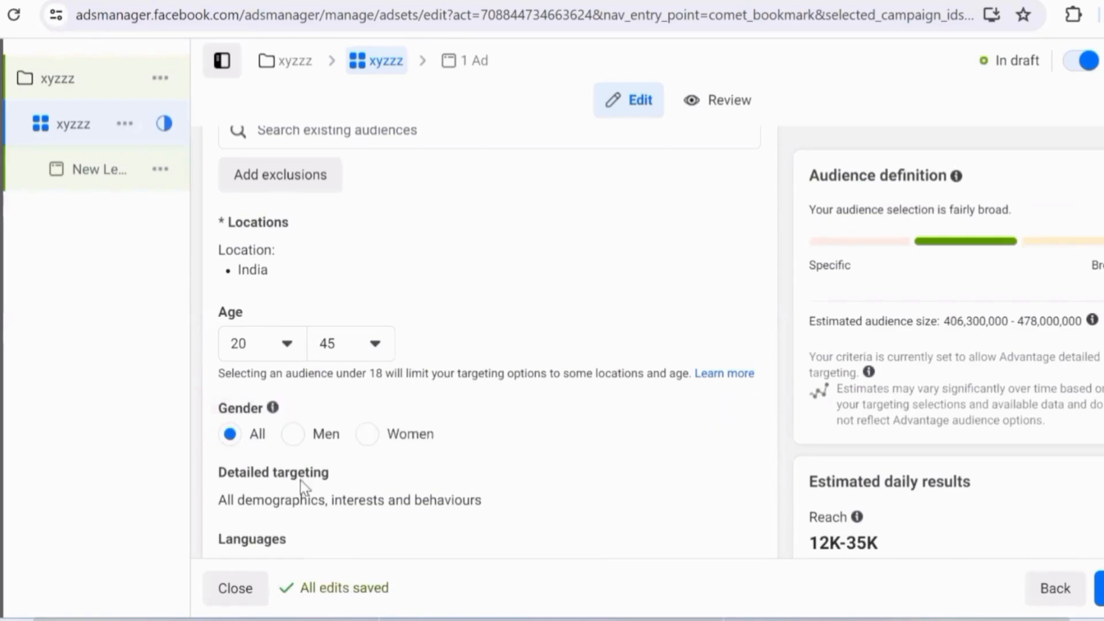
left_click(352, 433)
left_click(356, 435)
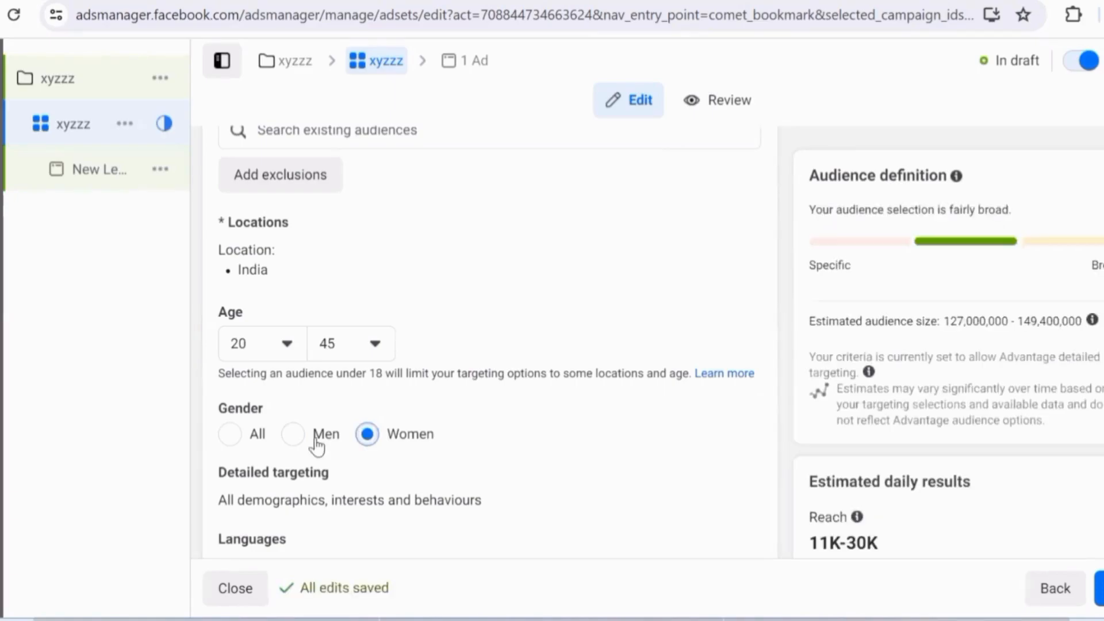
left_click(228, 435)
Add Hindi and English (All) as the audience's languages.
scroll(492, 347, "down", 2)
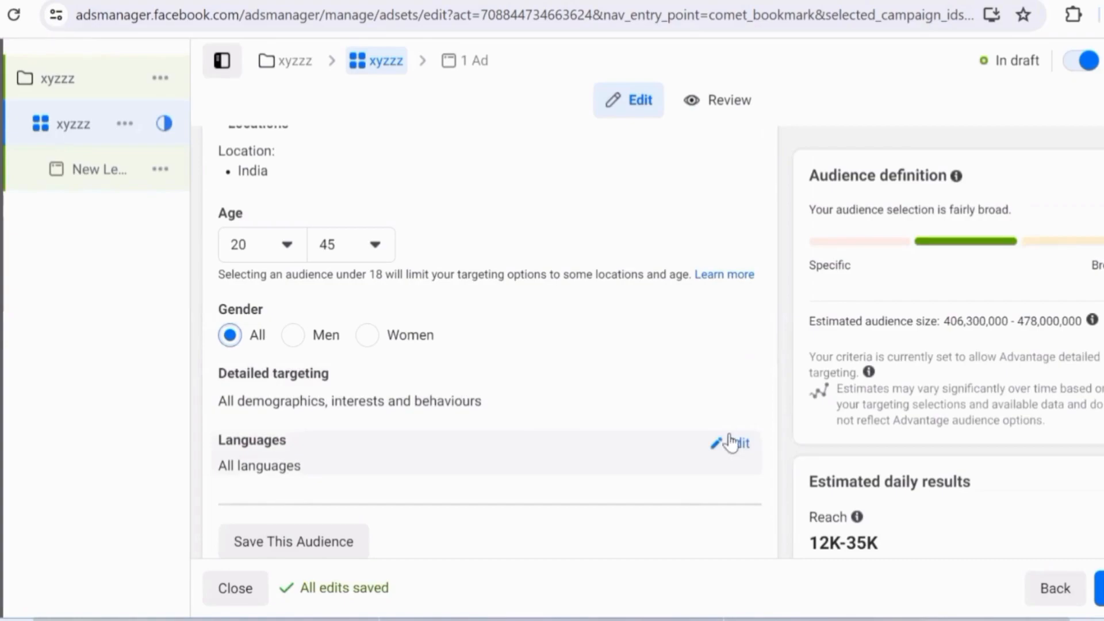
left_click(731, 443)
left_click(510, 472)
type("hindi")
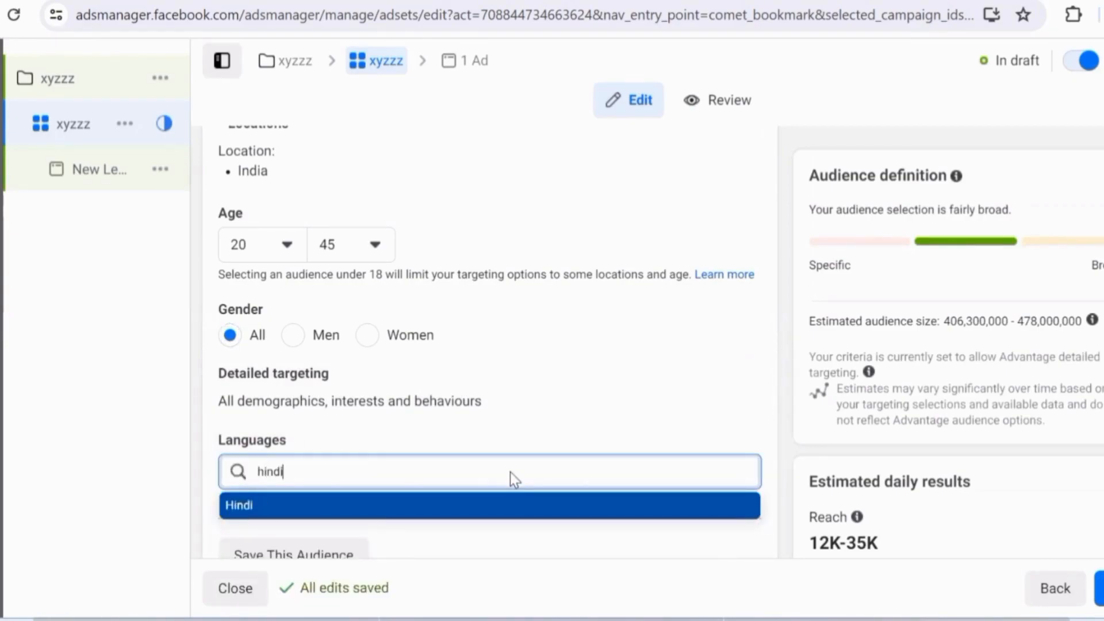
left_click(419, 506)
type("engli")
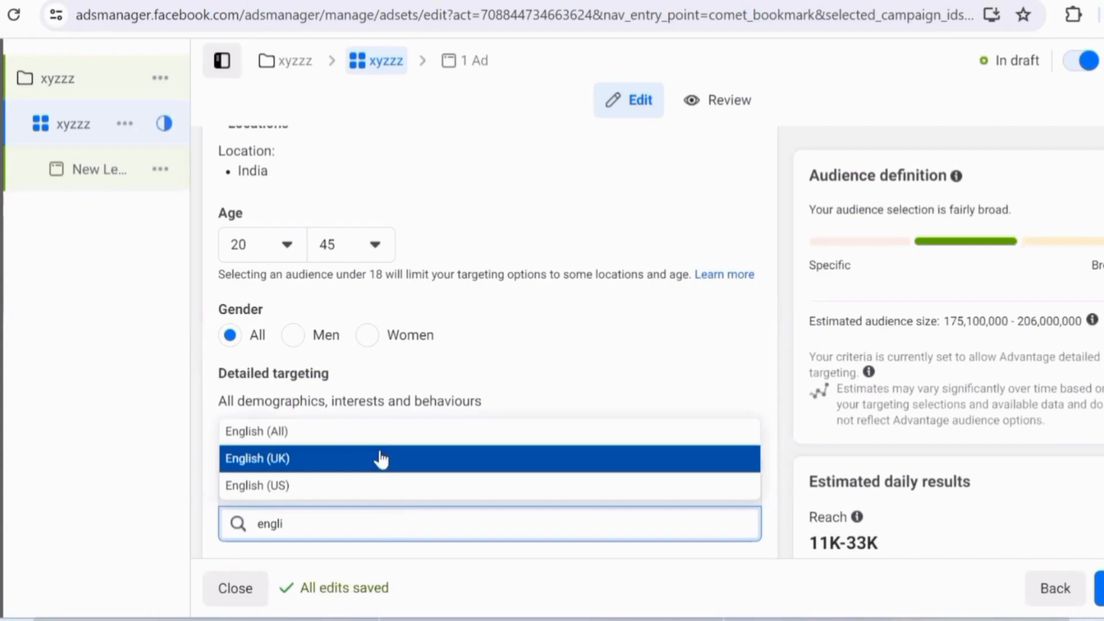
left_click(365, 432)
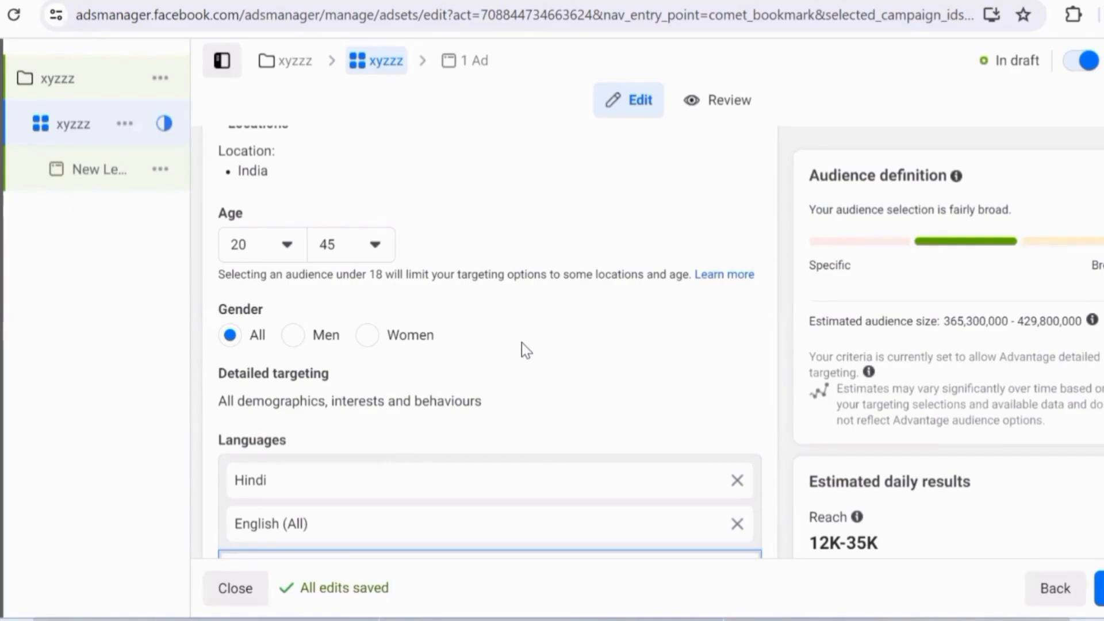
Save the configured audience as Way Craft.
scroll(522, 343, "down", 2)
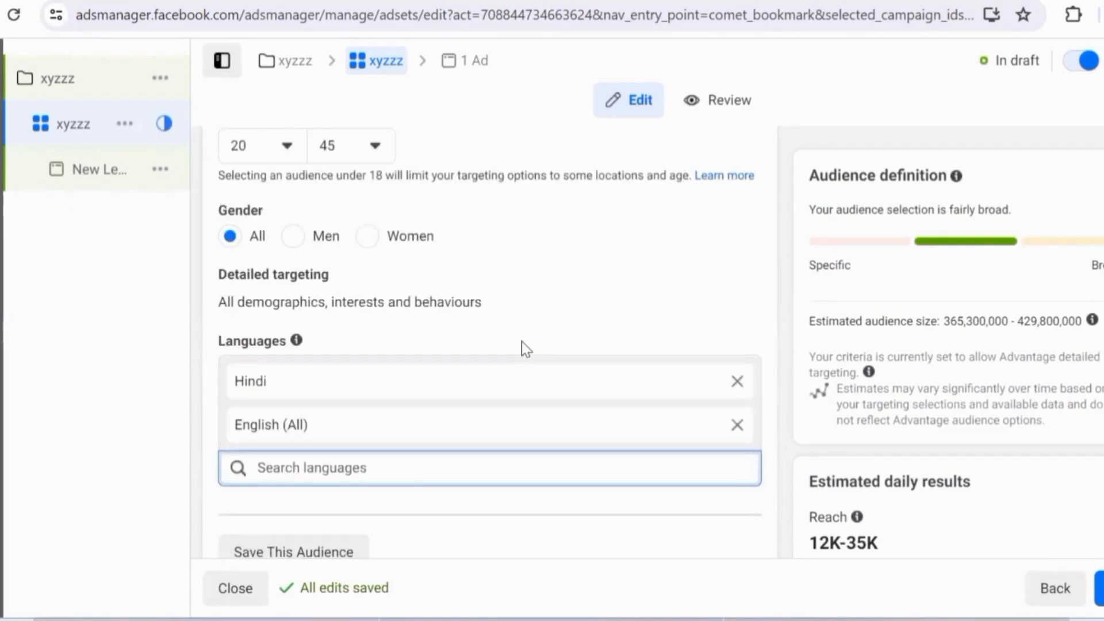
scroll(509, 317, "down", 2)
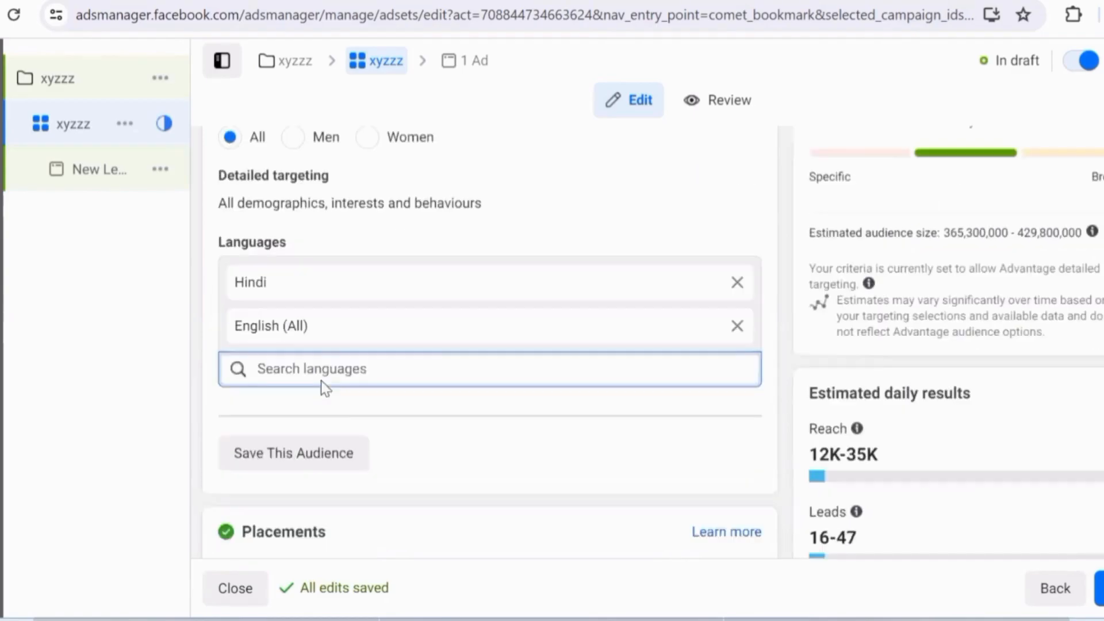
left_click(306, 448)
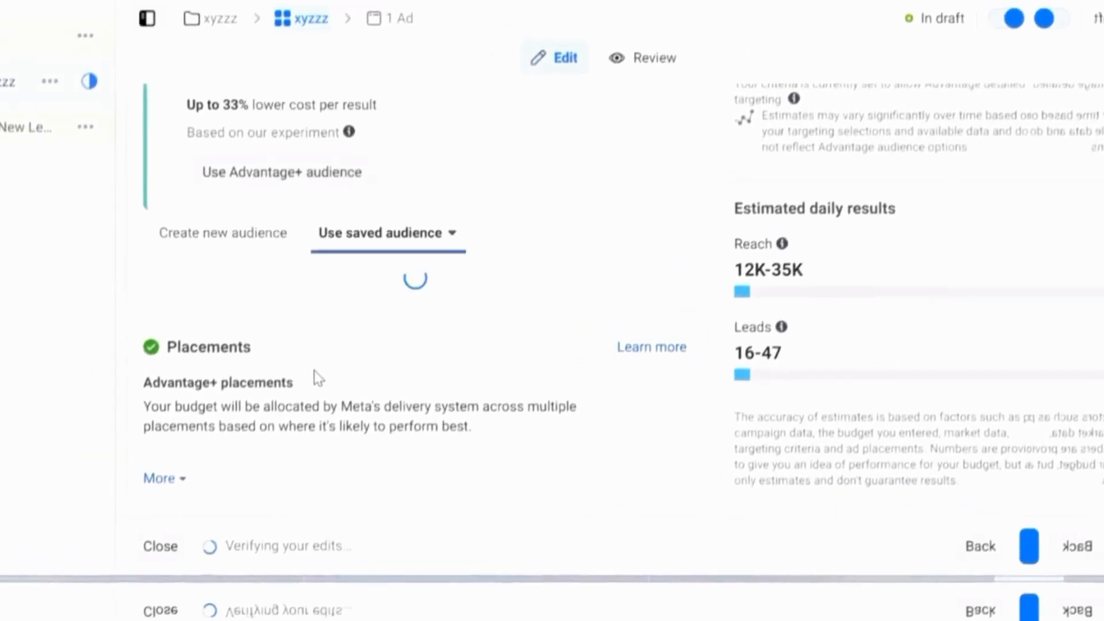
scroll(352, 393, "up", 5)
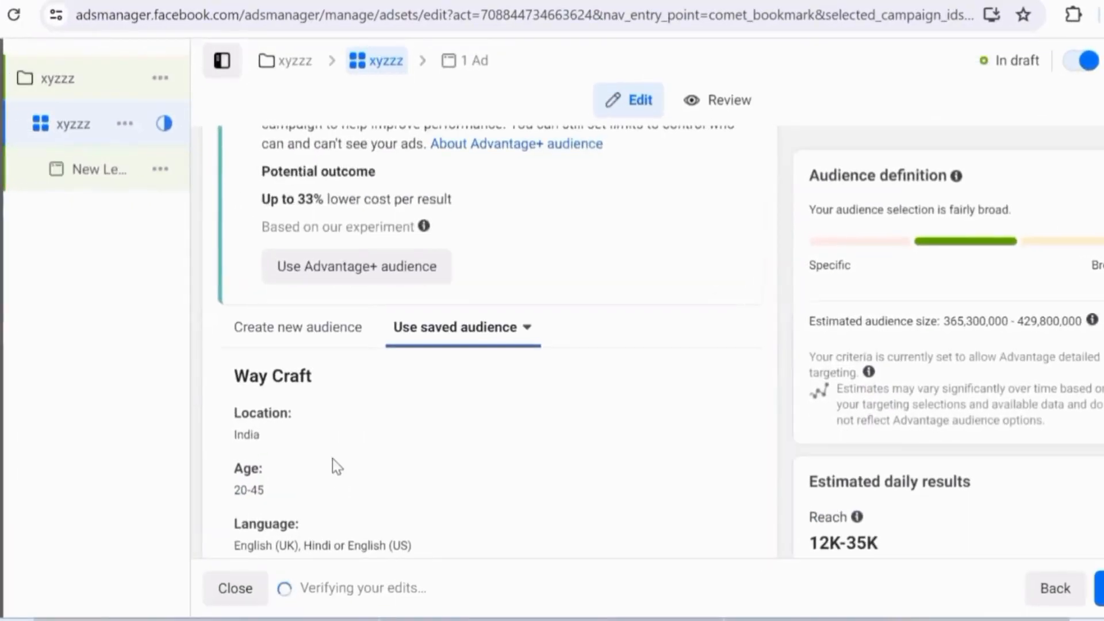
Check the saved audience's language settings and dismiss the Advantage detailed targeting notice.
scroll(295, 437, "down", 1)
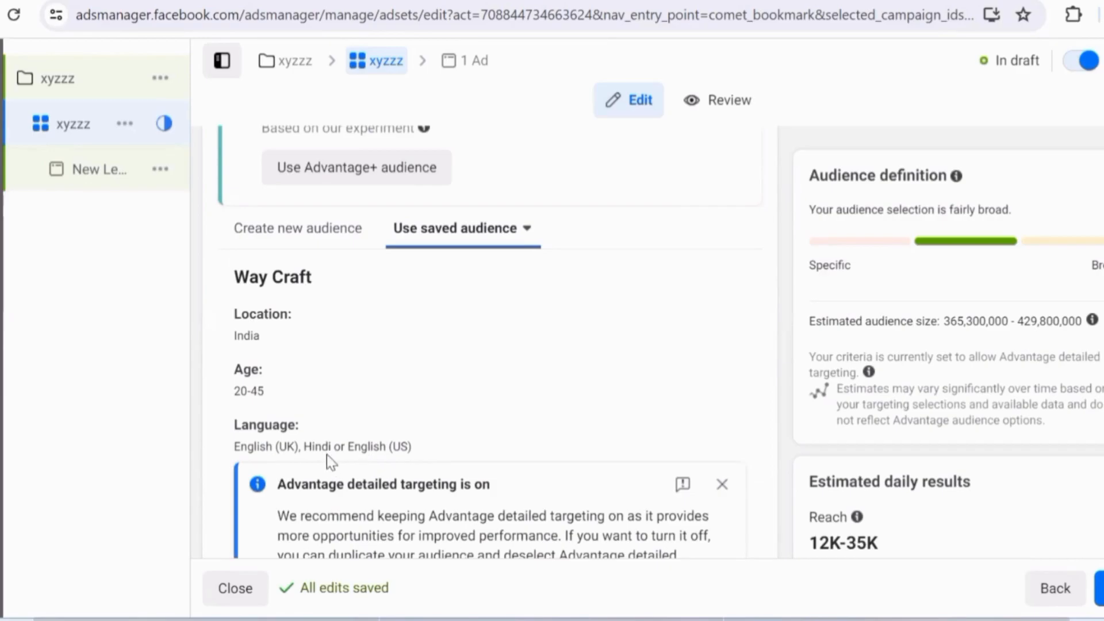
left_click_drag(416, 447, 239, 446)
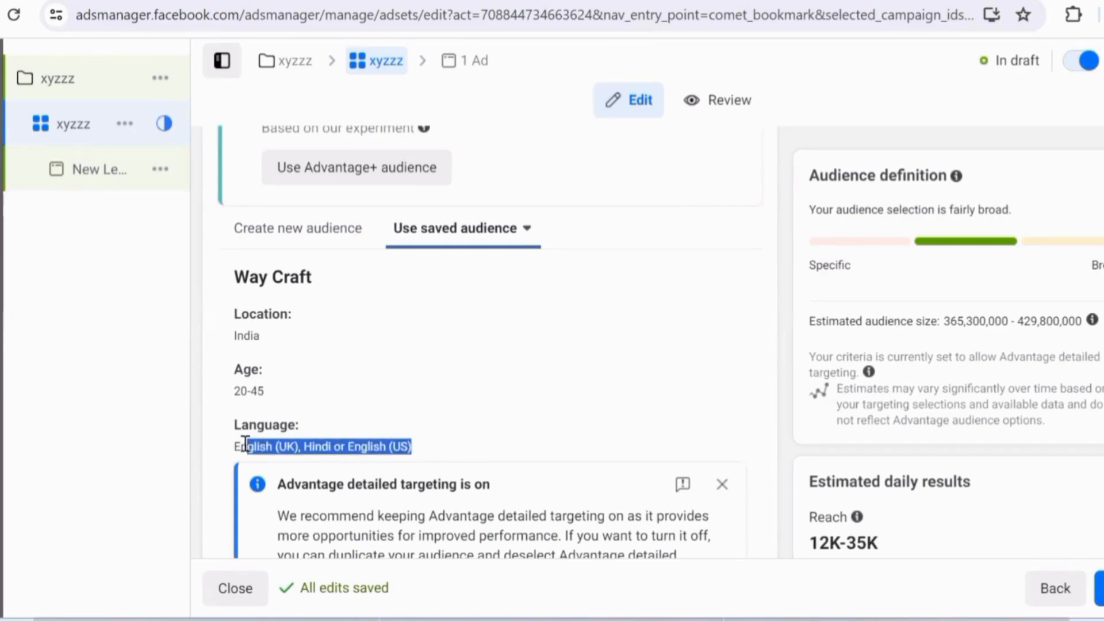
left_click(723, 485)
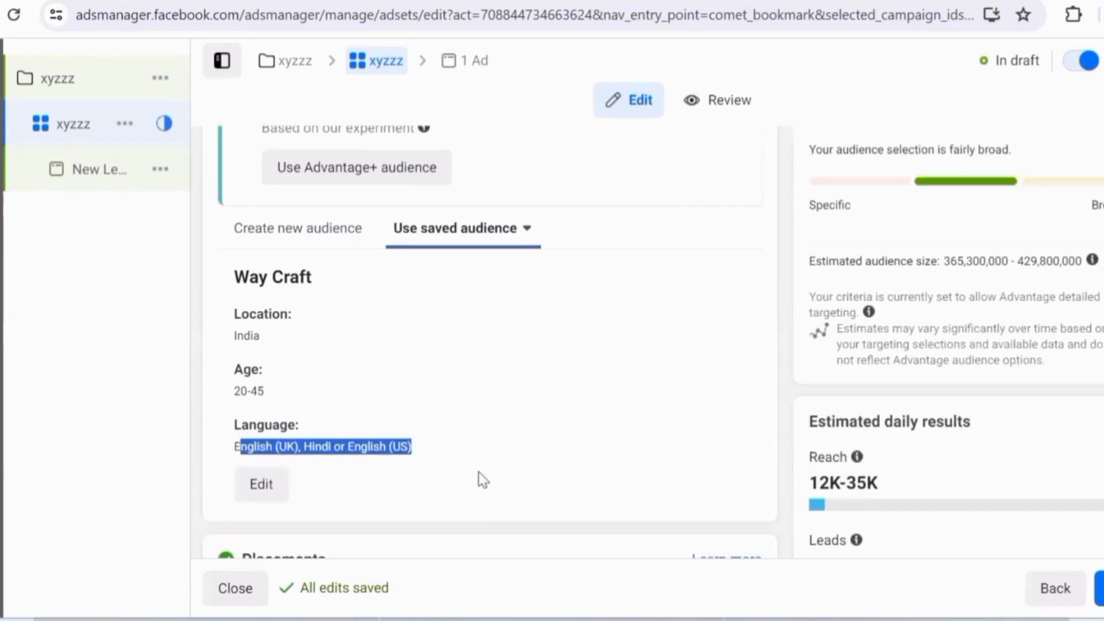
left_click(468, 397)
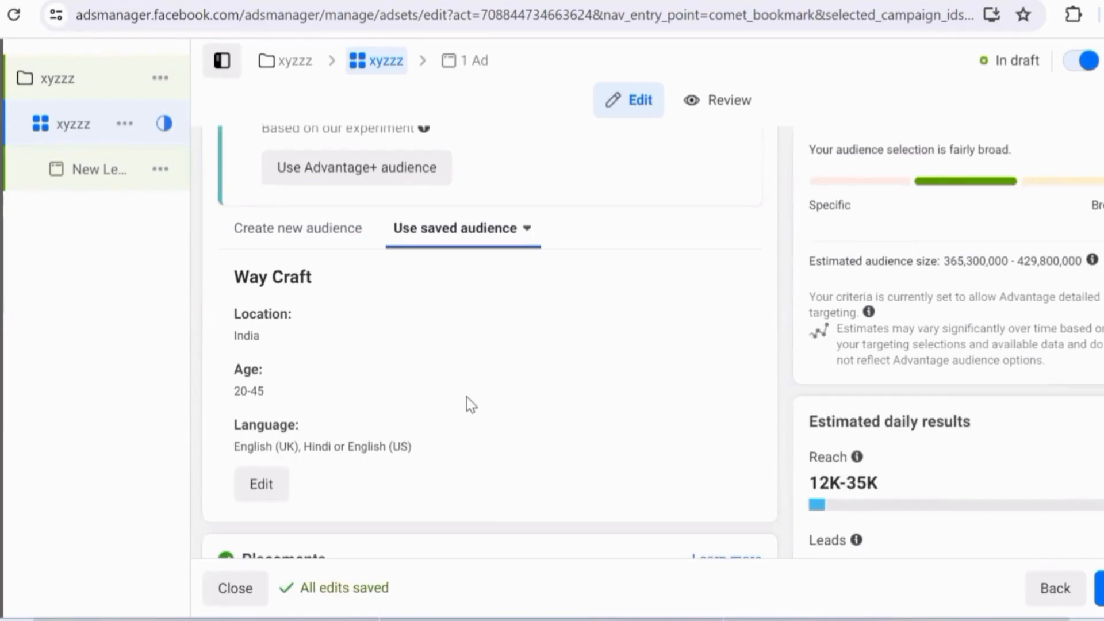
Edit the ad set's placements and switch them to Manual placements.
scroll(467, 397, "down", 3)
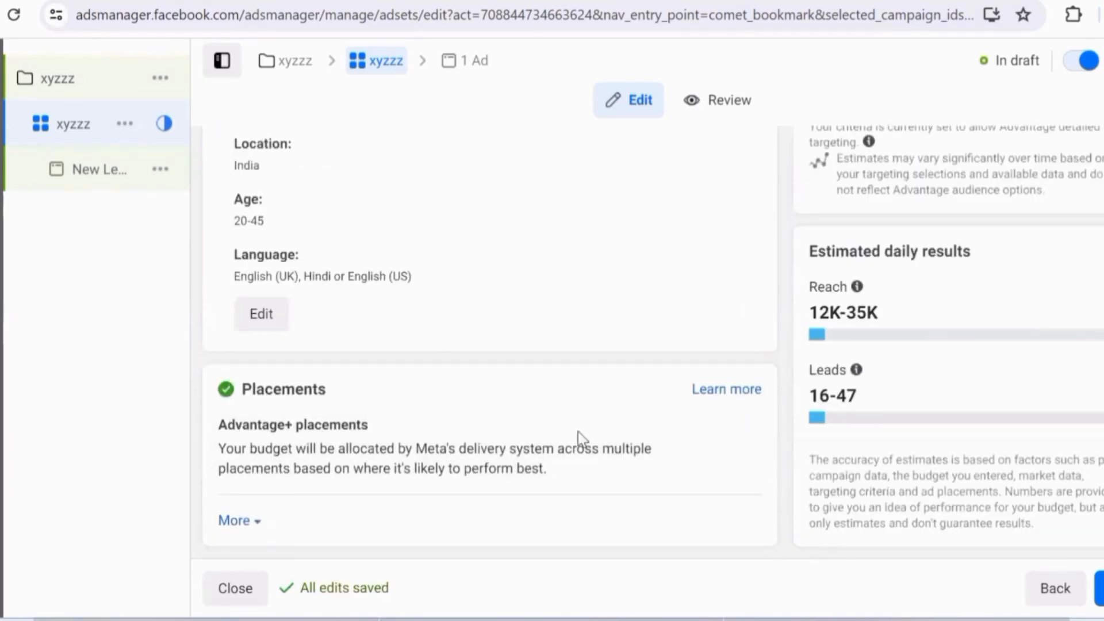
left_click(738, 428)
scroll(468, 431, "down", 1)
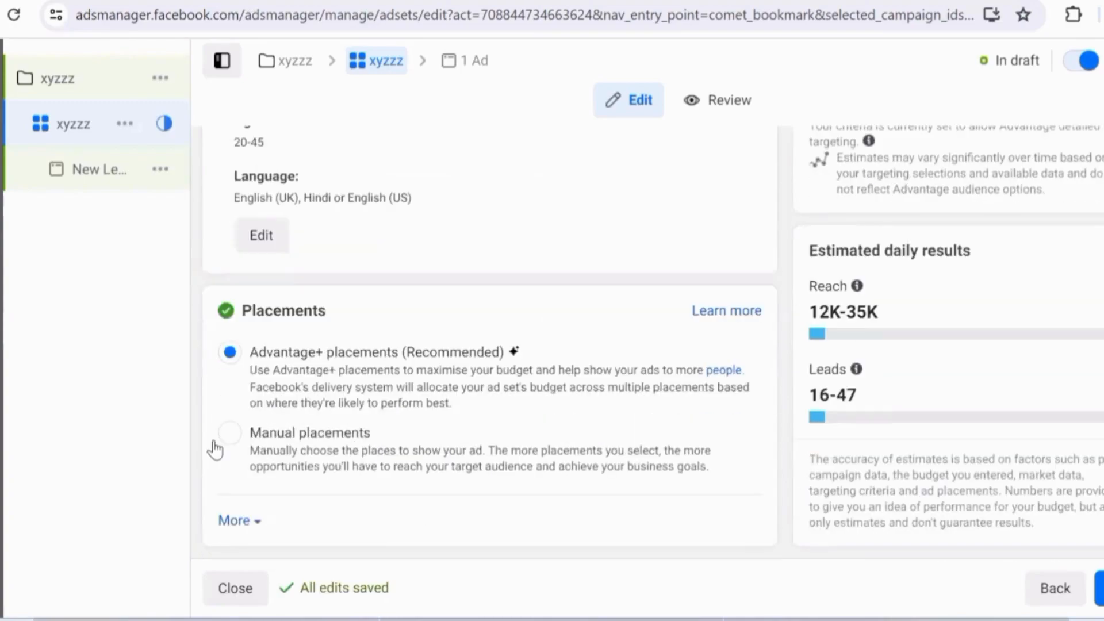
left_click(381, 477)
Limit the manual placements to mobile devices and exclude the Audience Network platform.
scroll(423, 461, "down", 5)
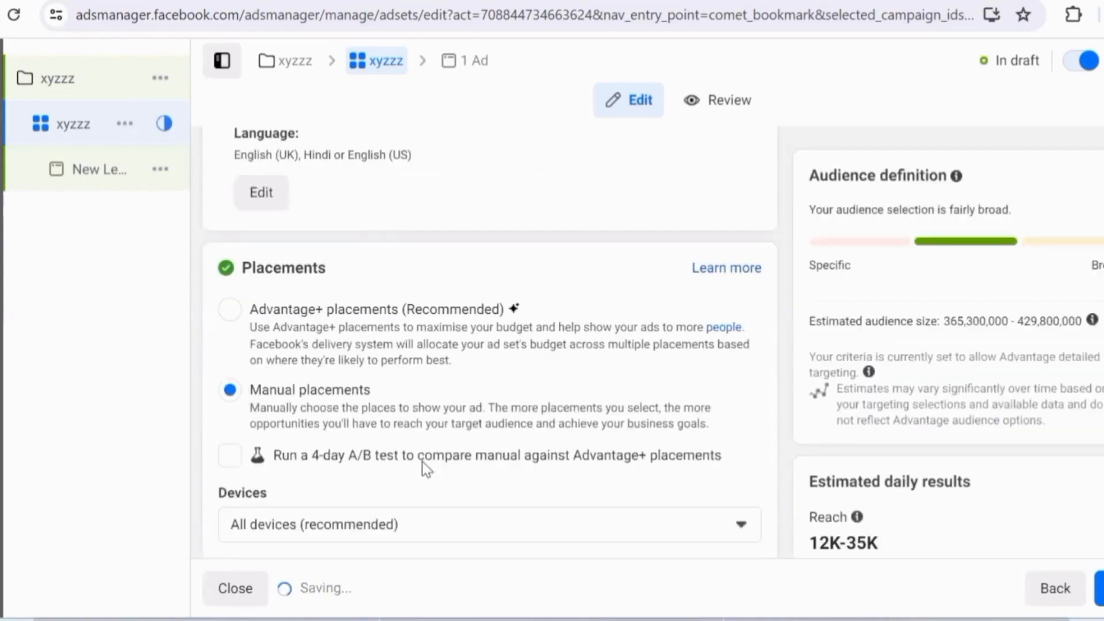
left_click(432, 282)
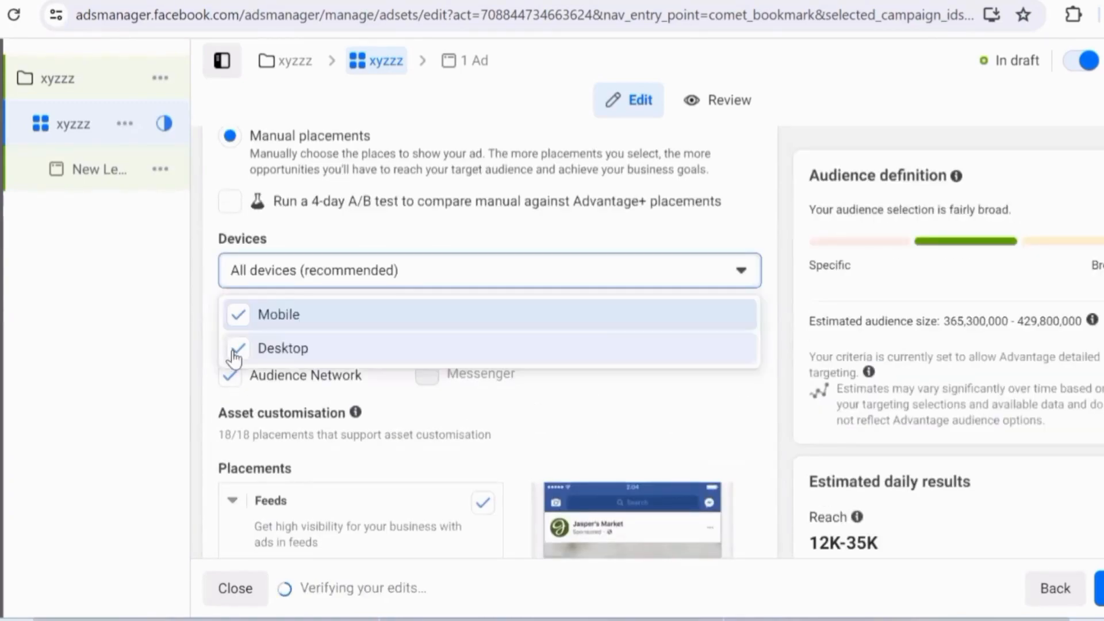
left_click(233, 351)
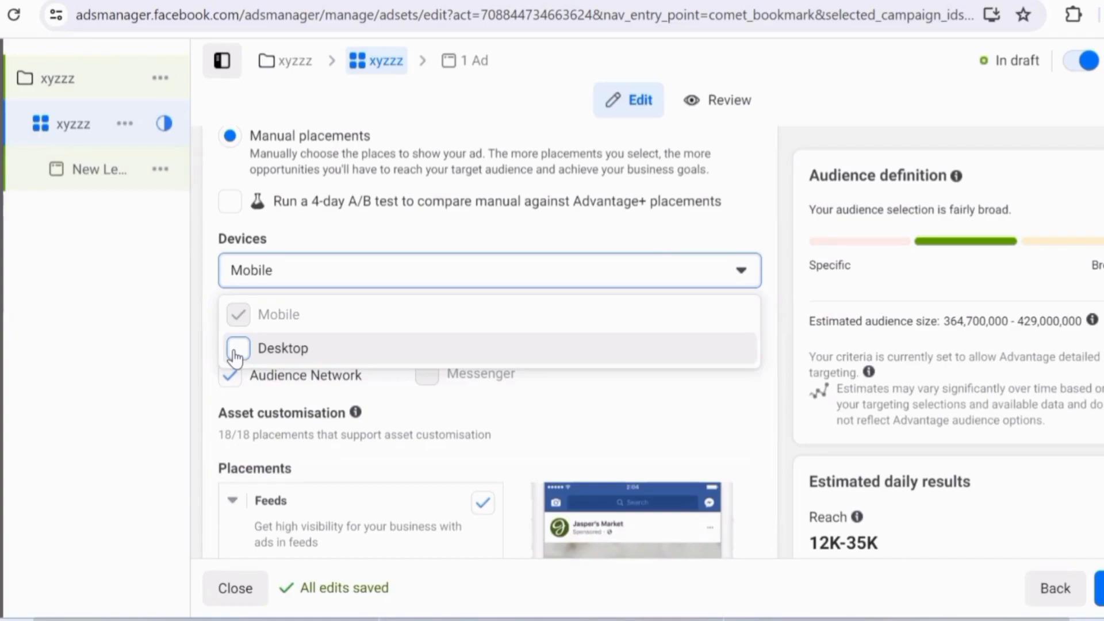
left_click(139, 297)
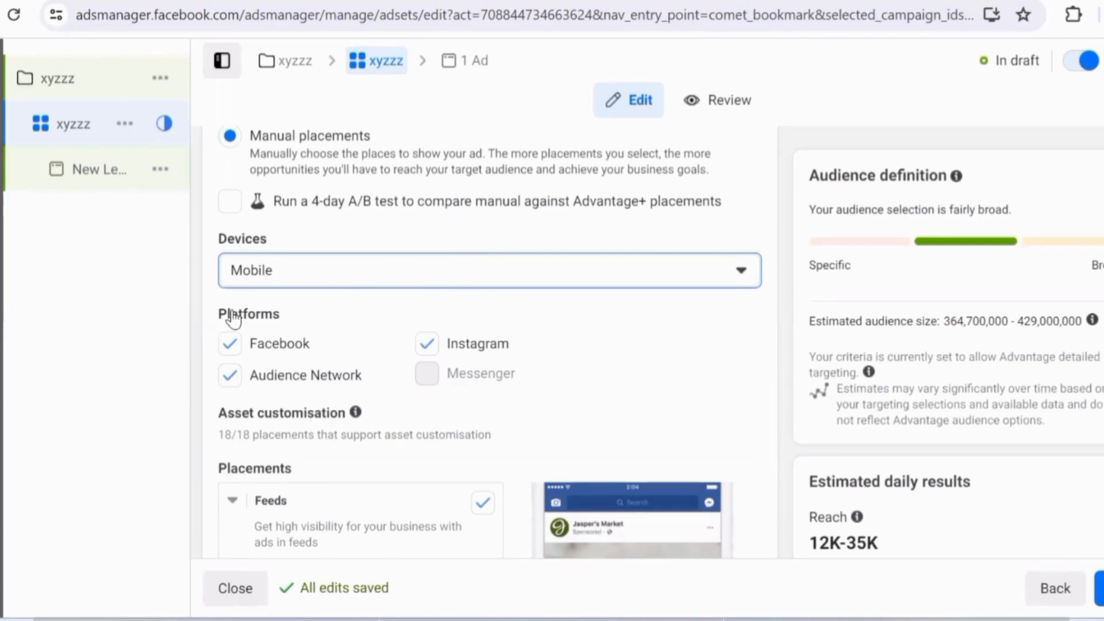
left_click(230, 374)
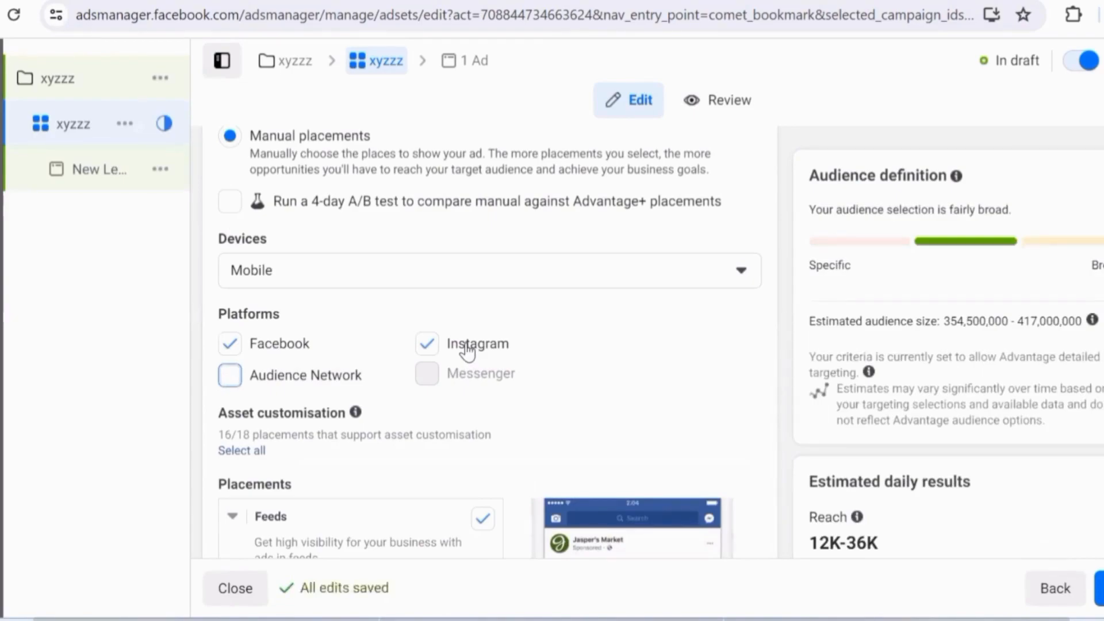
Examine the selected feed, story, reel, in-stream and search placements and their previews in the ad set's placement list.
scroll(461, 354, "down", 5)
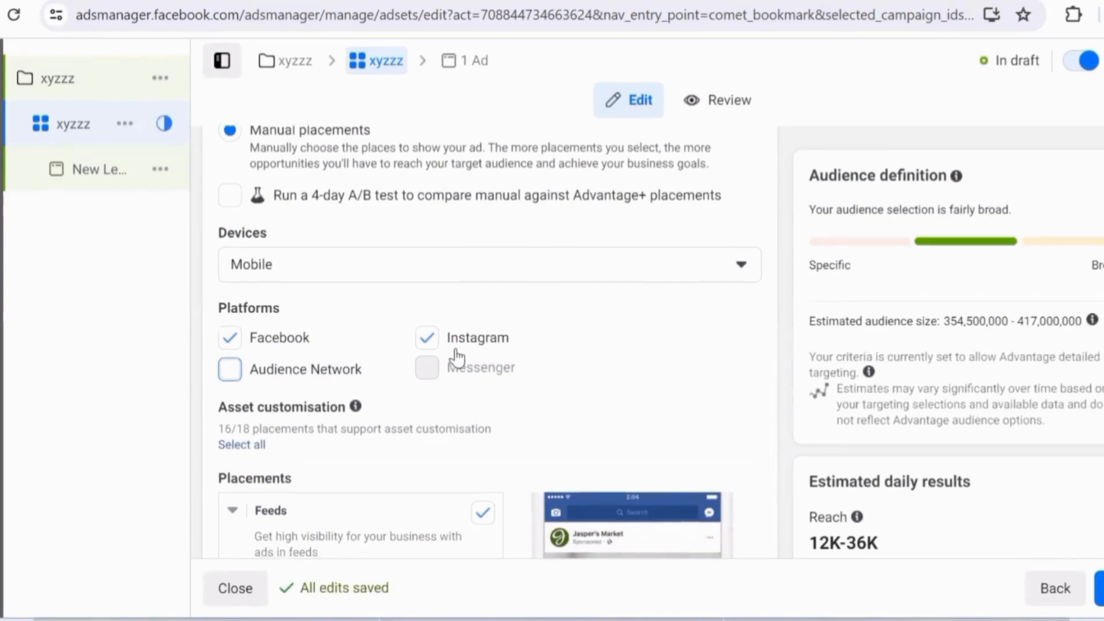
scroll(443, 322, "up", 2)
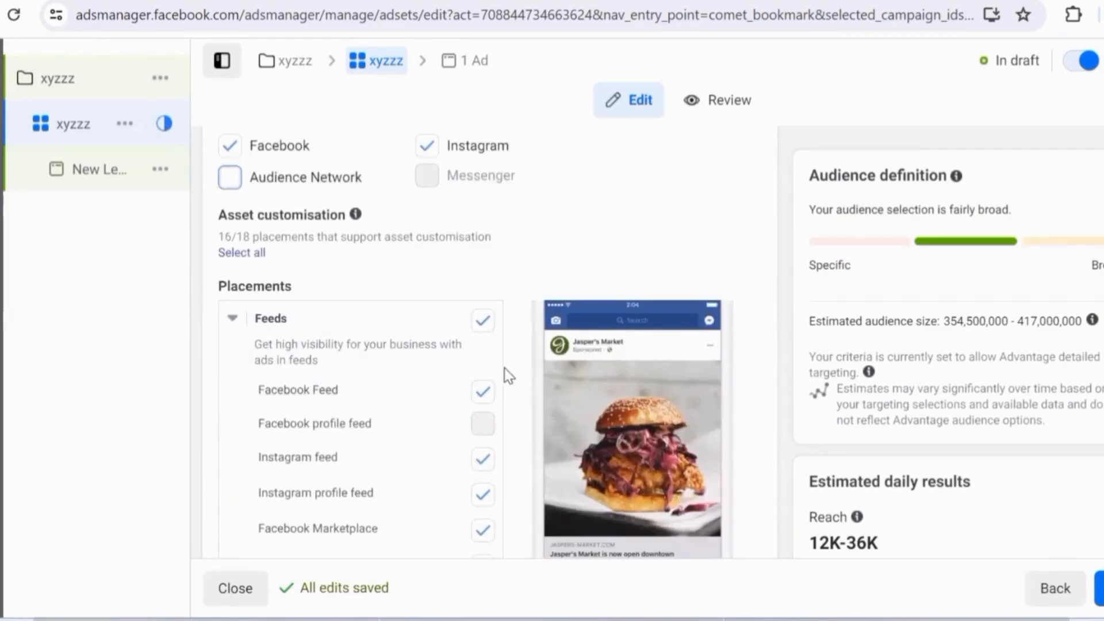
scroll(505, 368, "down", 2)
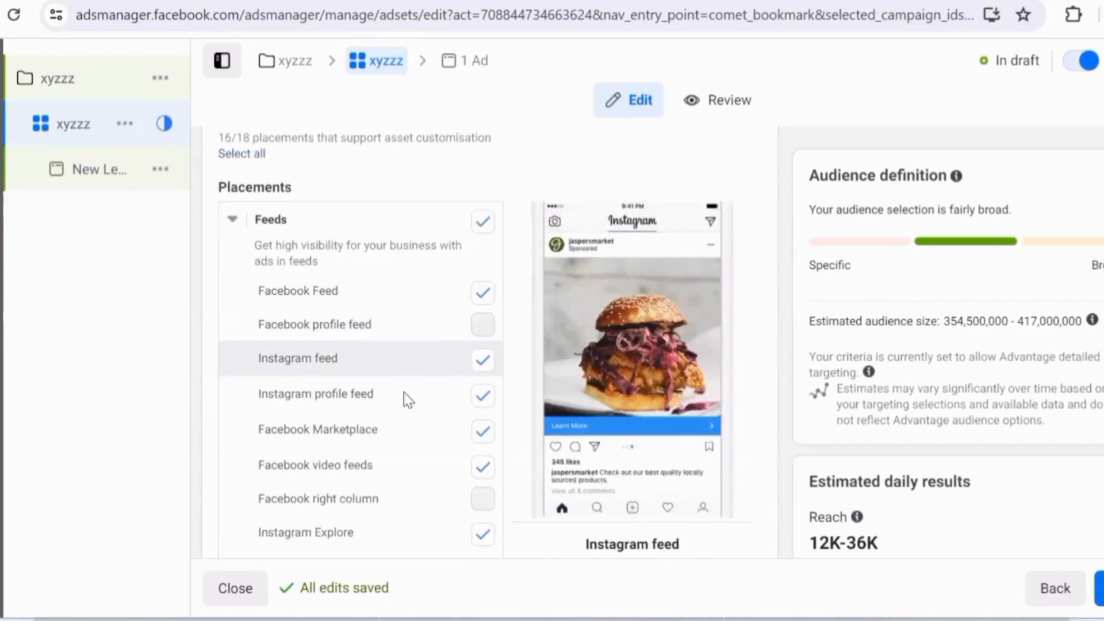
scroll(405, 389, "down", 10)
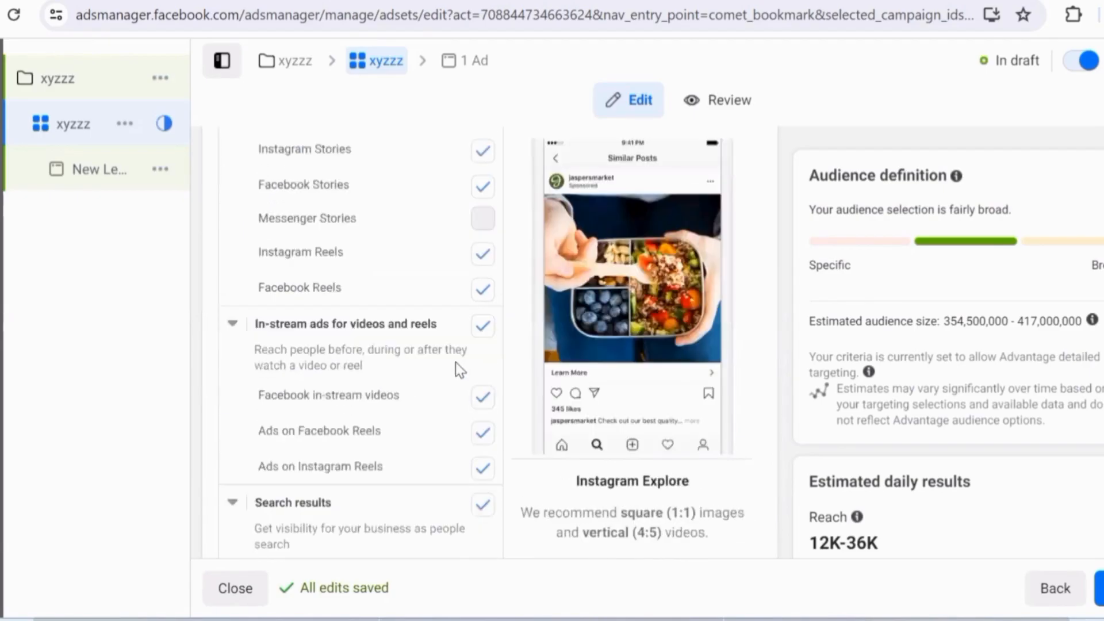
scroll(456, 362, "down", 7)
scroll(455, 363, "up", 15)
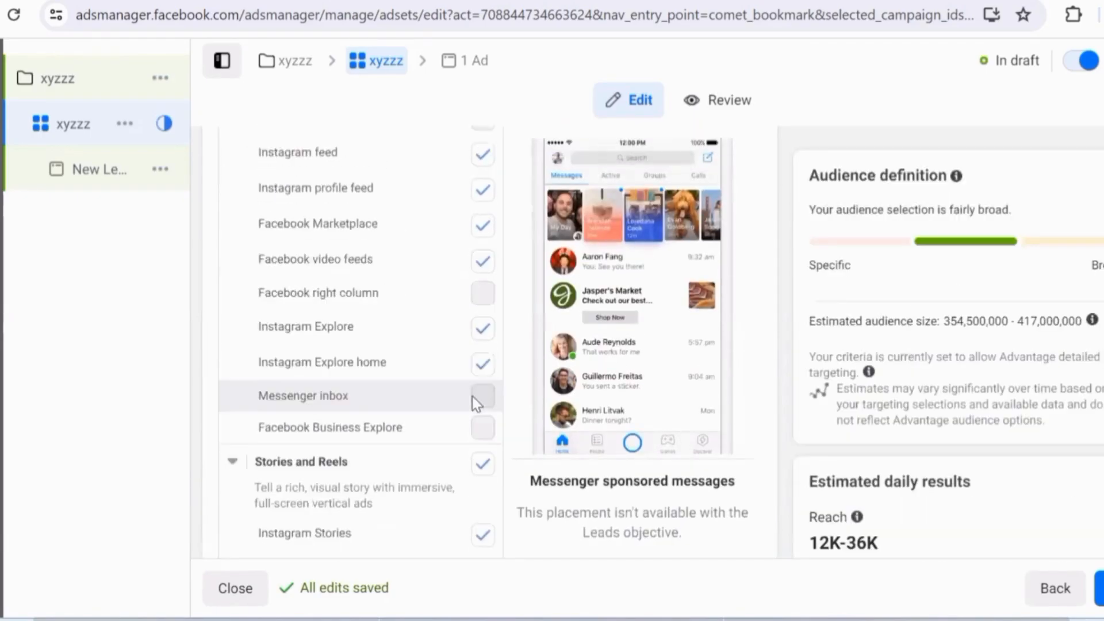
scroll(471, 396, "down", 5)
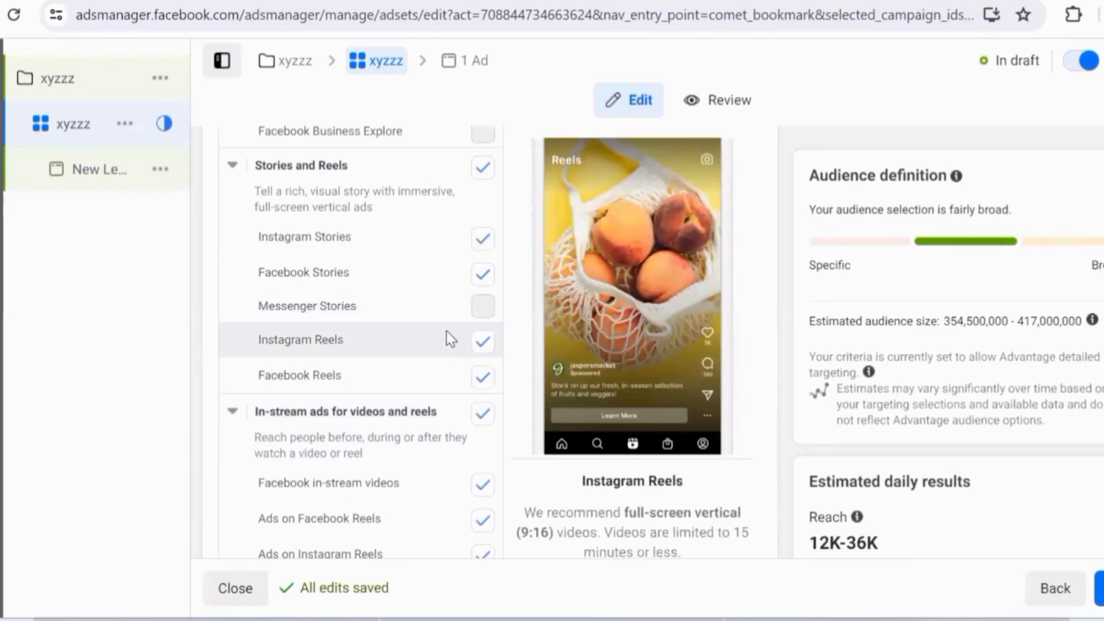
scroll(403, 265, "up", 3)
scroll(382, 202, "up", 3)
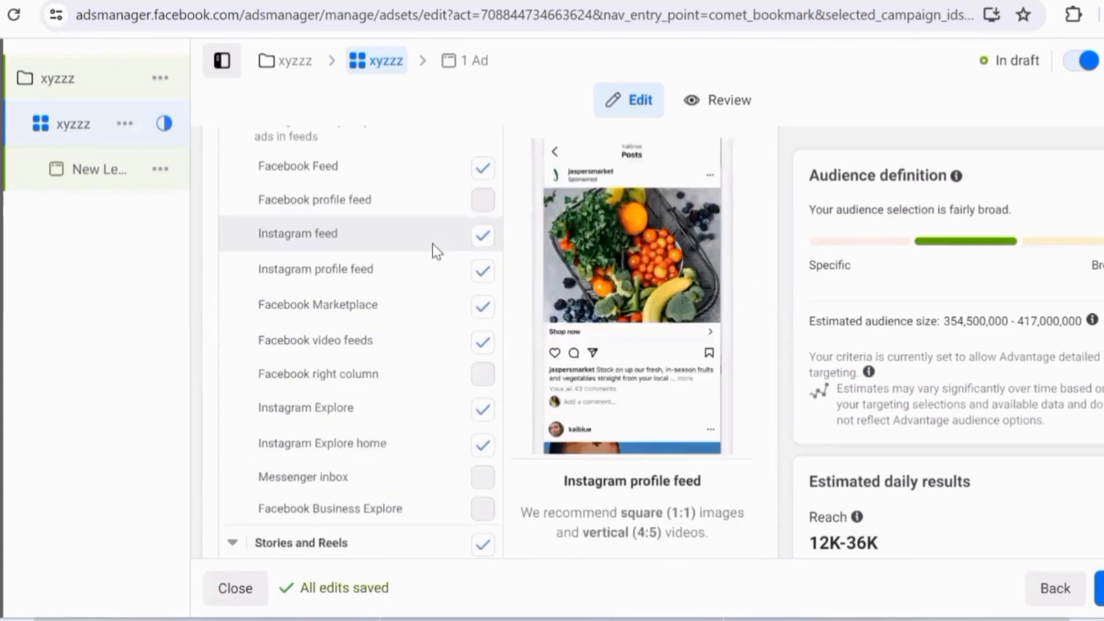
scroll(434, 249, "down", 4)
scroll(395, 334, "down", 6)
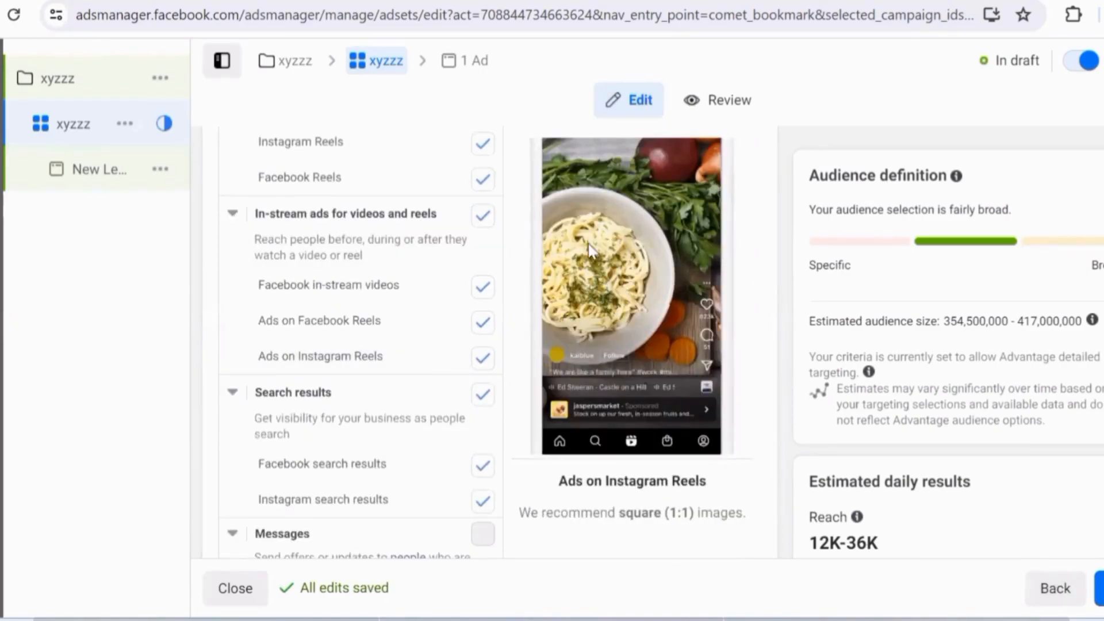
scroll(475, 253, "up", 3)
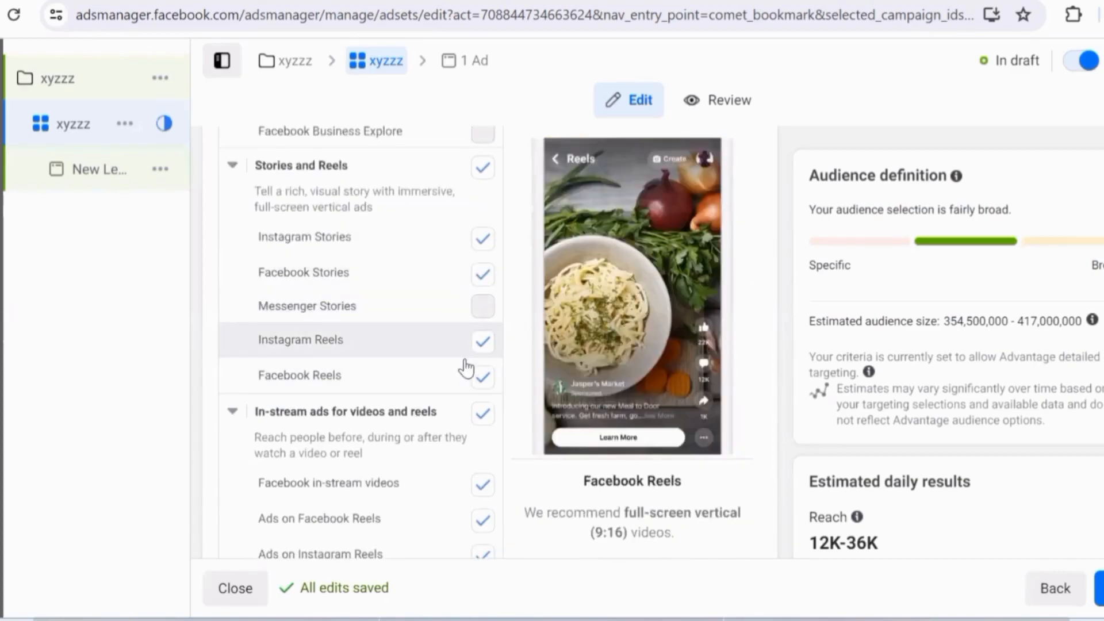
scroll(472, 345, "up", 8)
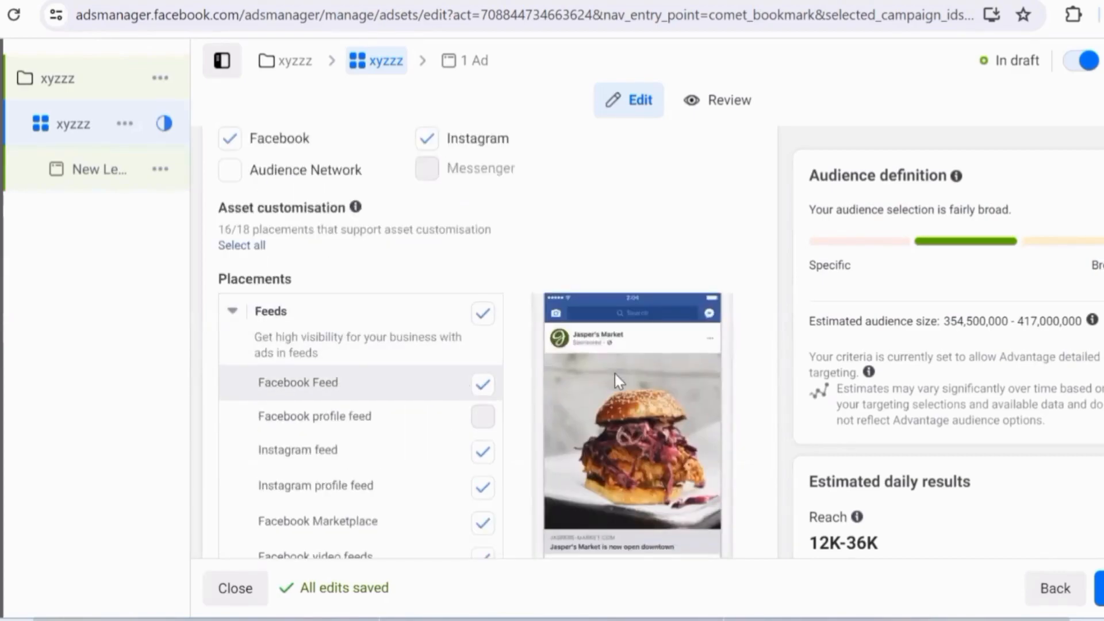
scroll(615, 372, "down", 2)
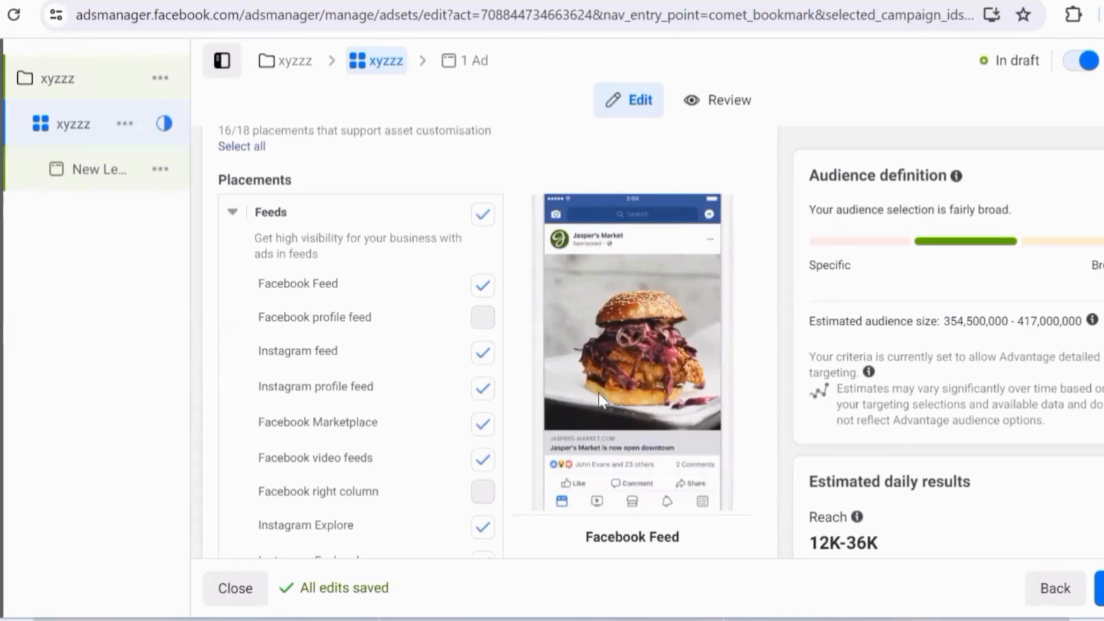
Continue to the ad level and rename the ad as xyzzz.
left_click(1098, 588)
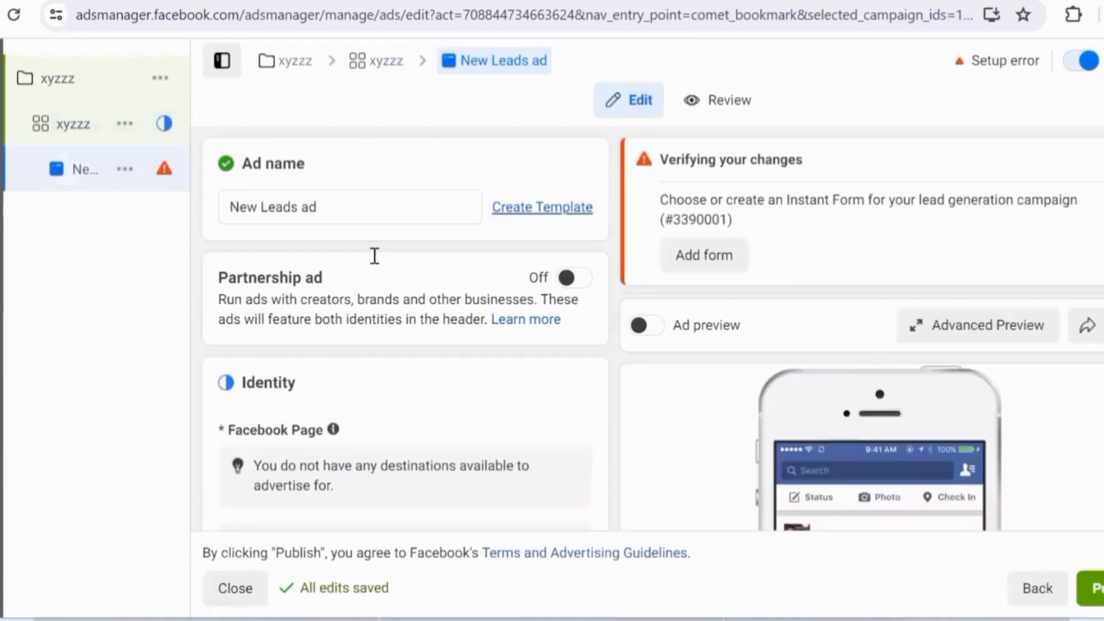
left_click_drag(345, 208, 157, 226)
key("BackSpace")
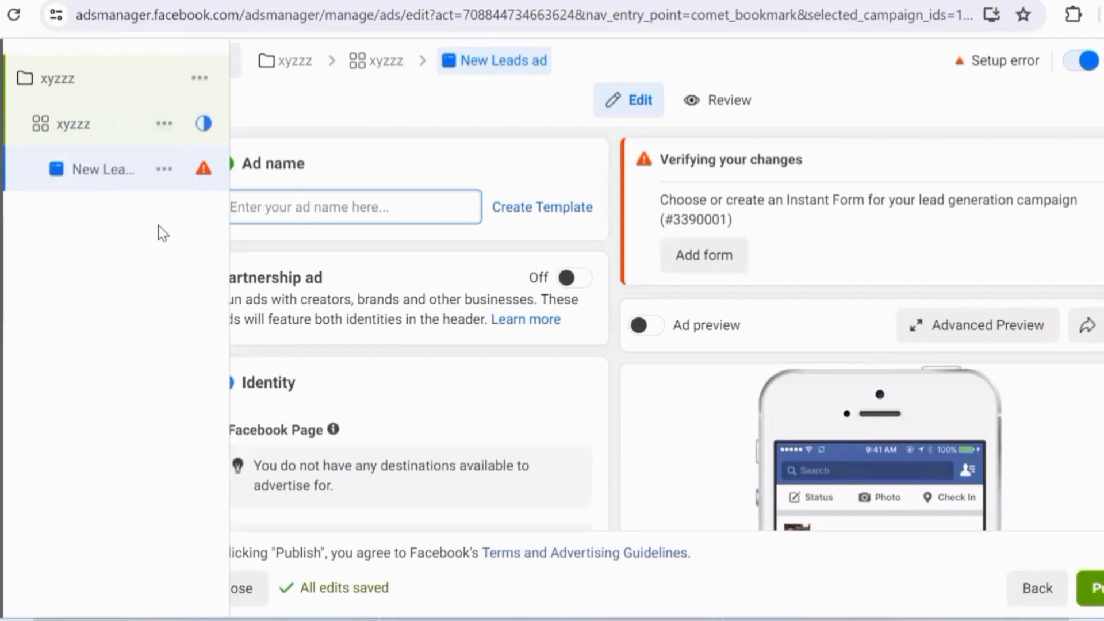
type("xyzzz")
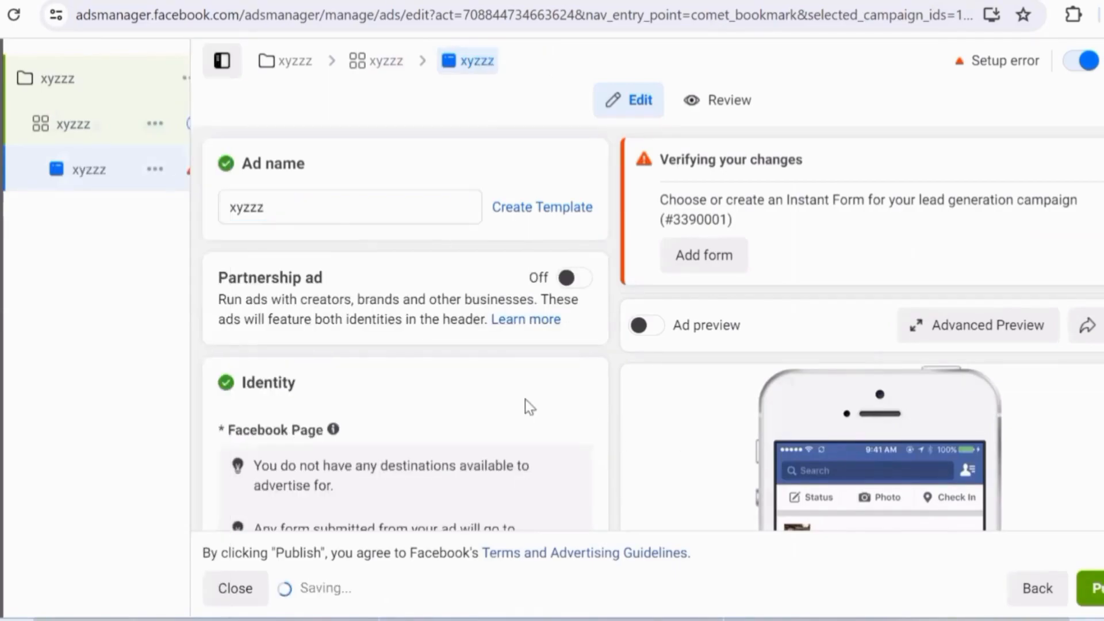
Check the ad's format settings and the media types that can be added to the ad creative.
scroll(433, 363, "down", 4)
scroll(419, 353, "down", 1)
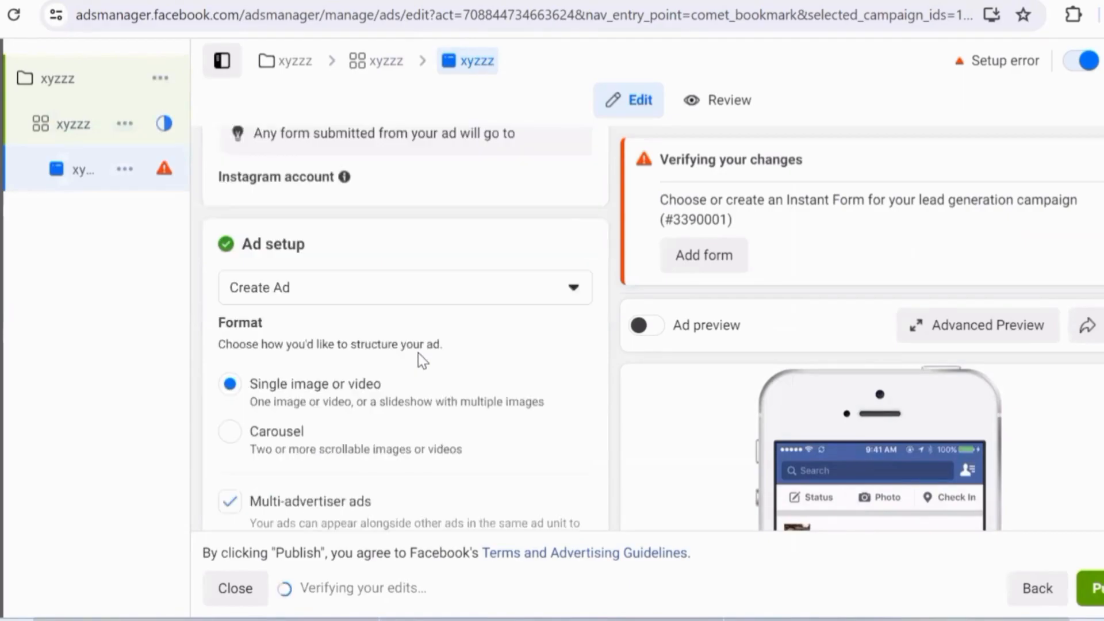
scroll(418, 353, "down", 6)
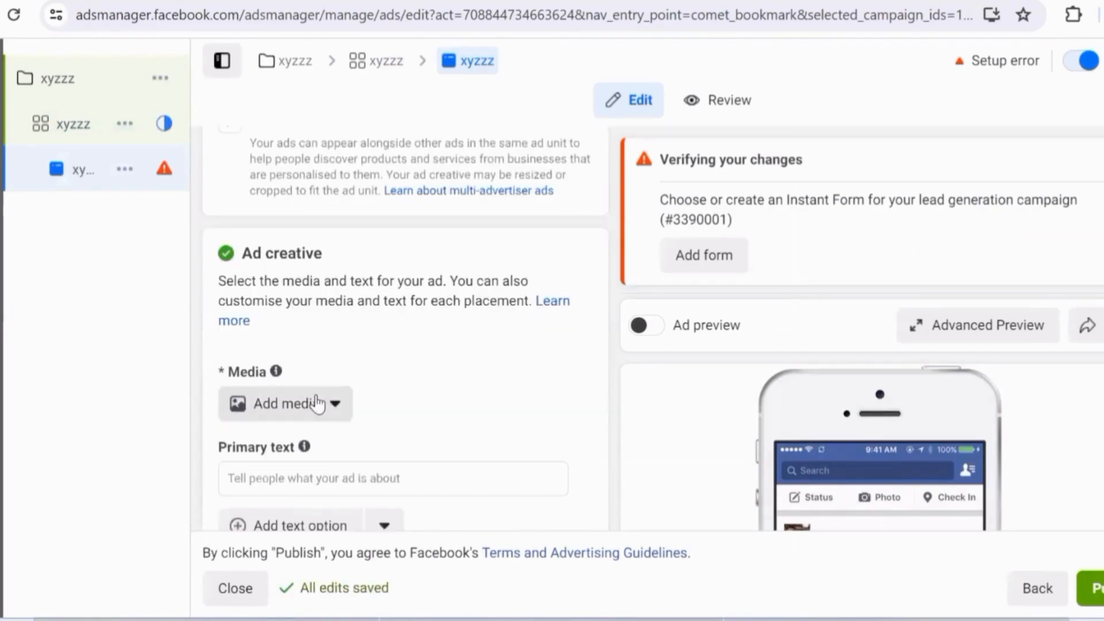
left_click(313, 403)
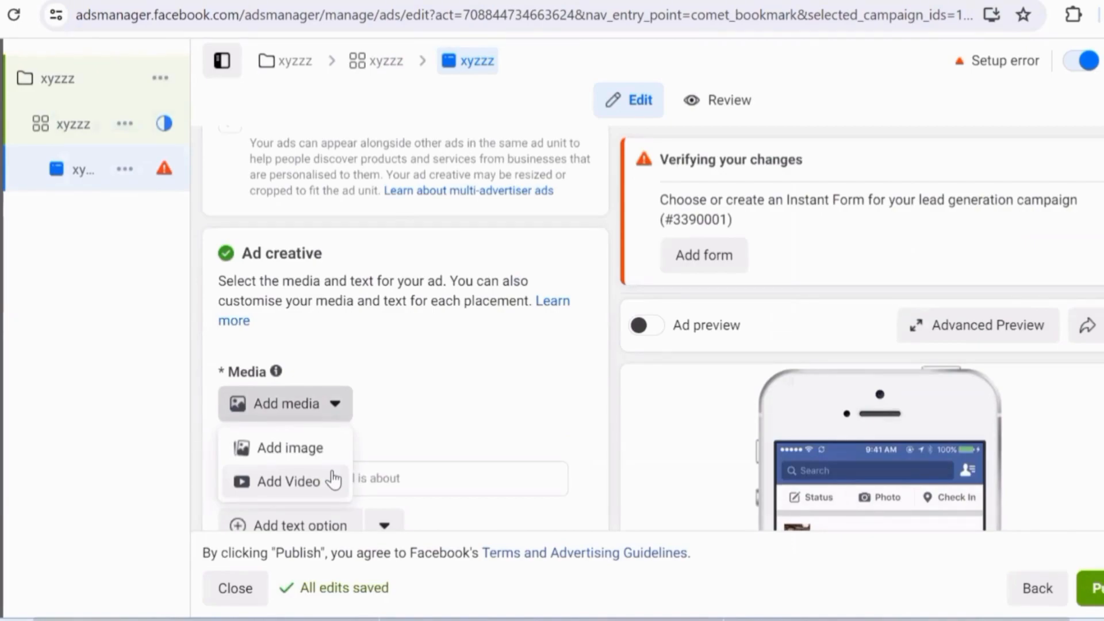
left_click(1102, 160)
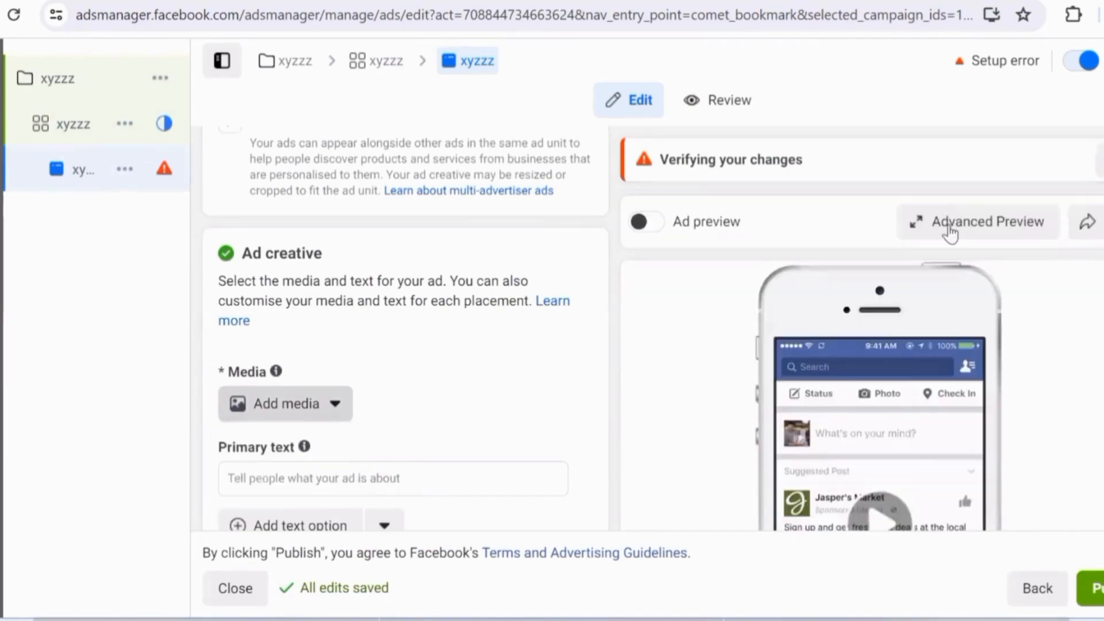
left_click(341, 404)
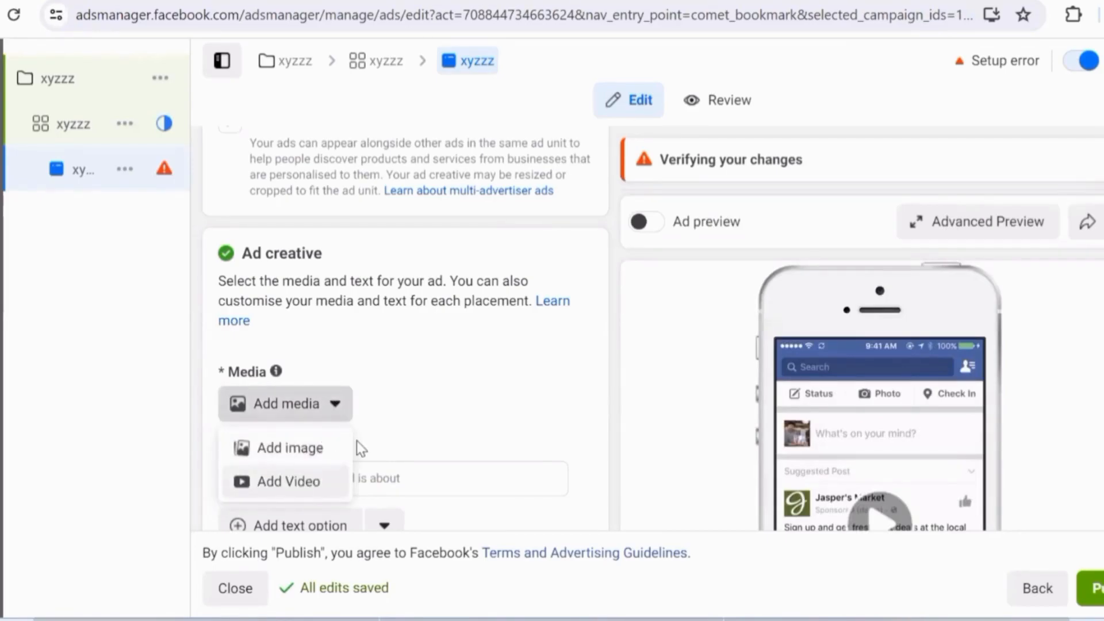
Review the ad creative's primary text, headline, description and call-to-action fields, and the destination section.
scroll(436, 366, "down", 10)
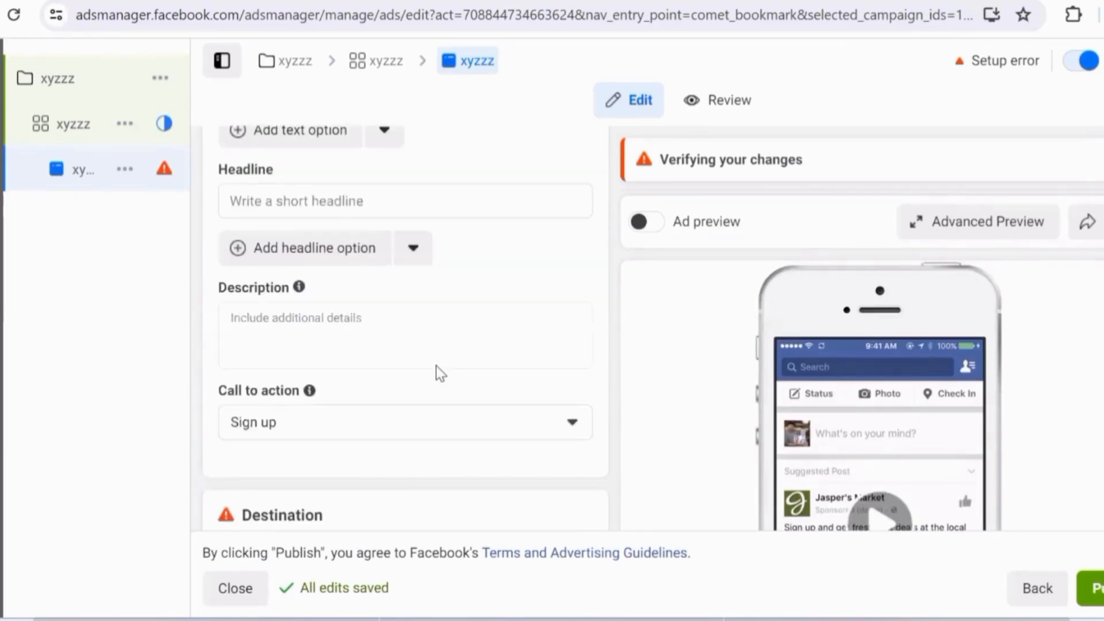
scroll(436, 365, "down", 5)
scroll(436, 366, "up", 4)
scroll(436, 366, "up", 5)
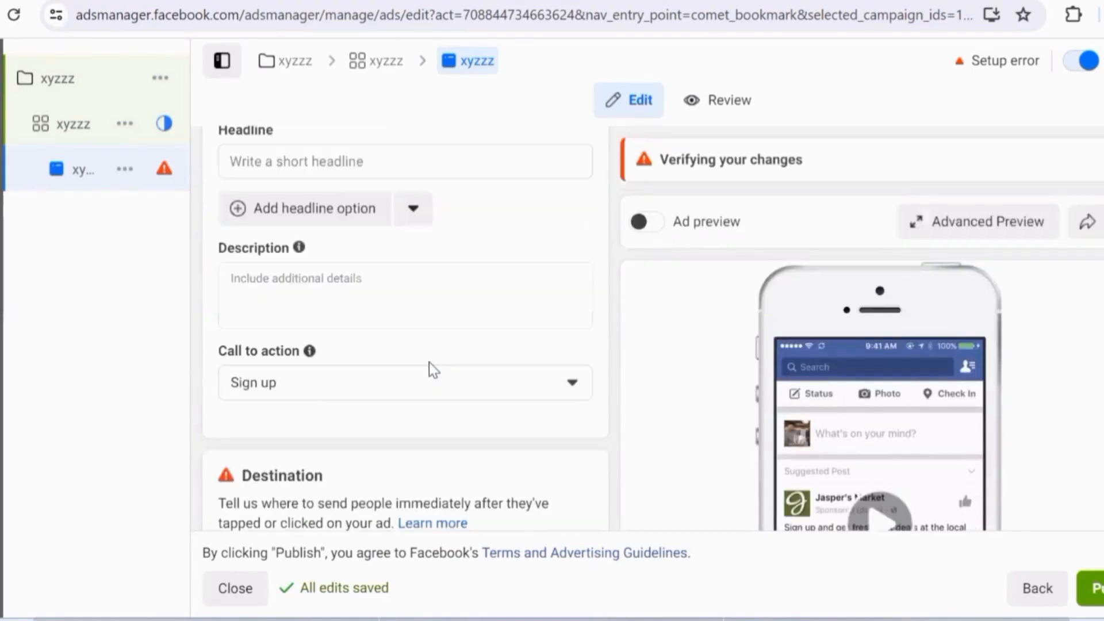
scroll(391, 346, "up", 3)
left_click(339, 300)
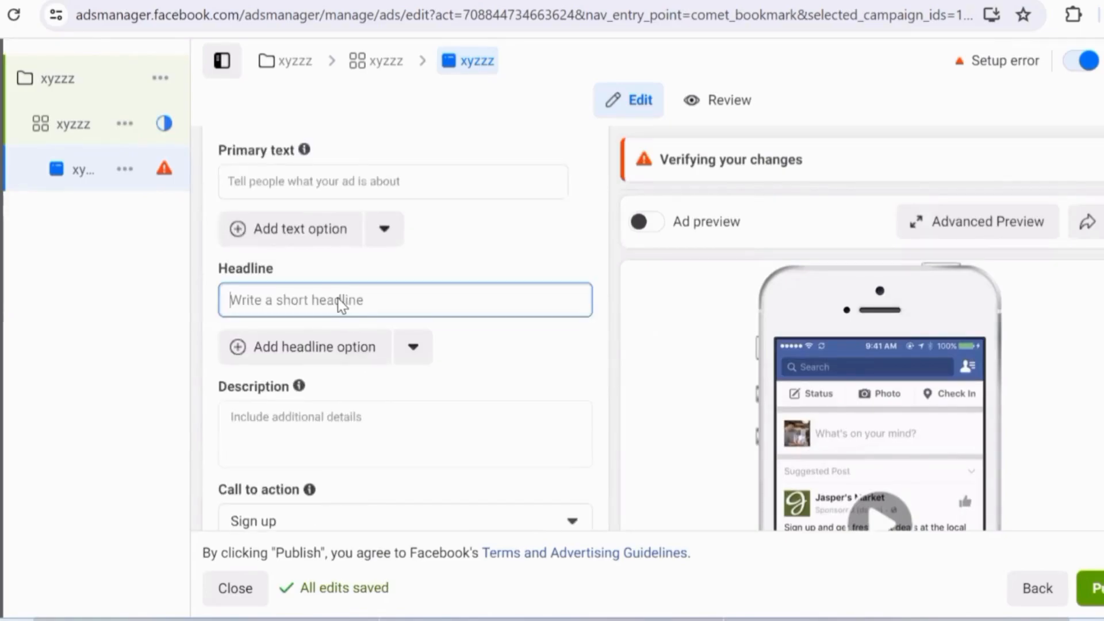
scroll(336, 293, "up", 2)
left_click(332, 284)
scroll(336, 294, "up", 8)
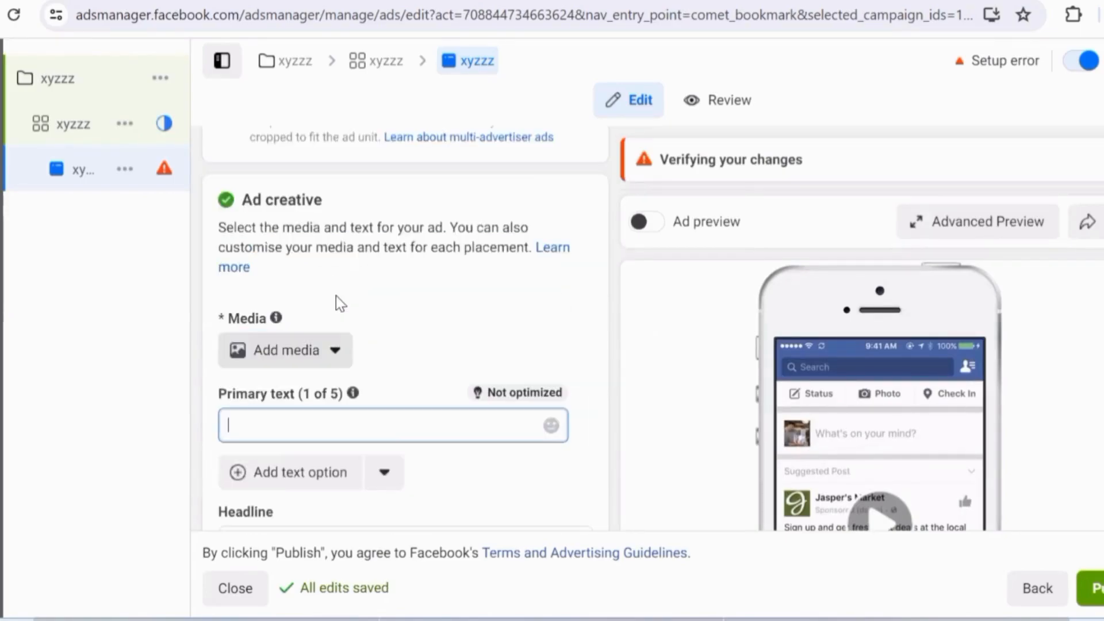
scroll(337, 299, "up", 3)
Return to the ad set and switch its conversion location to Website and back to Instant Forms.
left_click(99, 124)
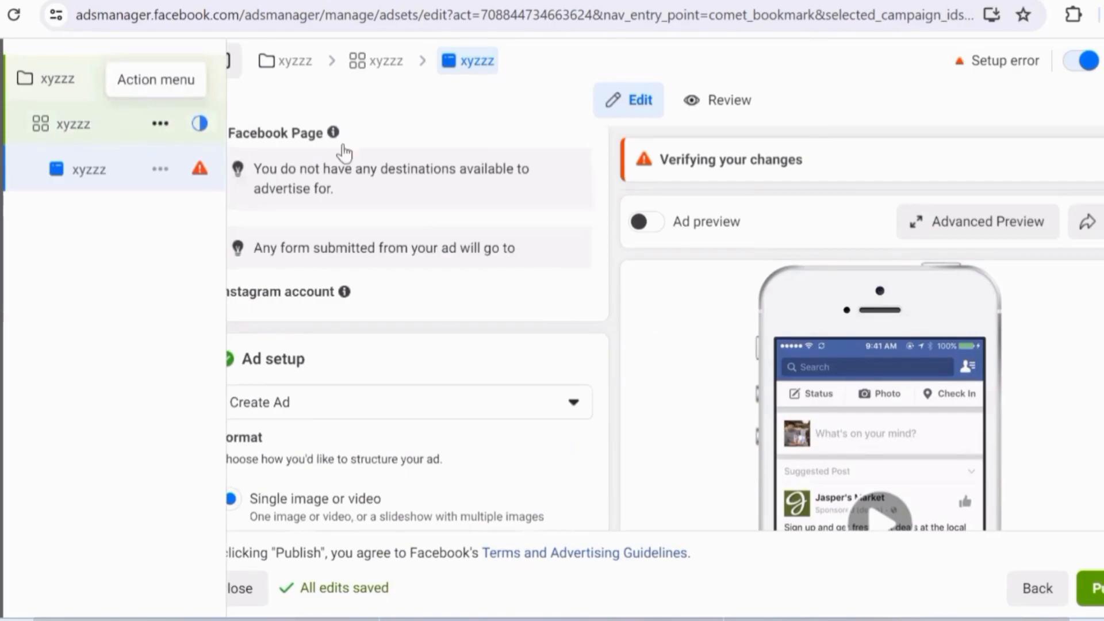
scroll(433, 272, "down", 1)
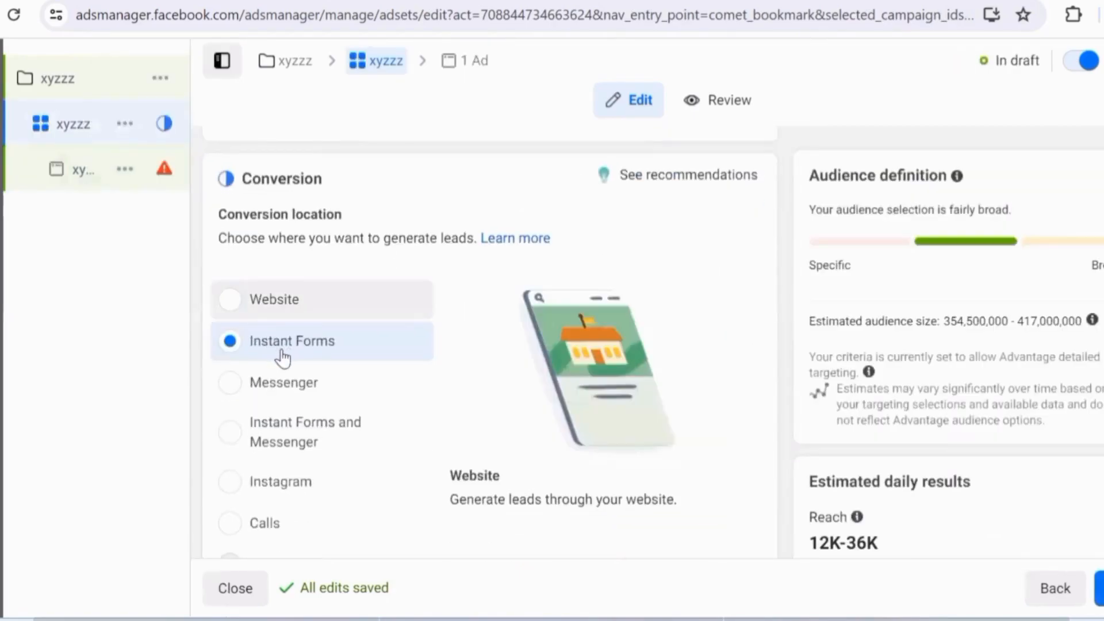
left_click(230, 316)
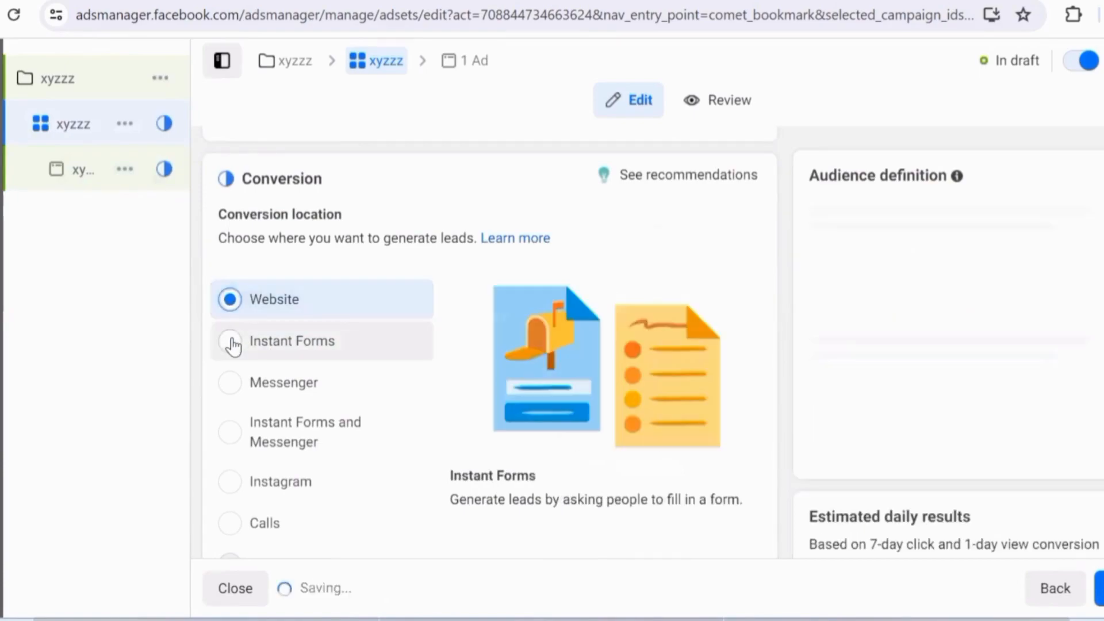
left_click(232, 342)
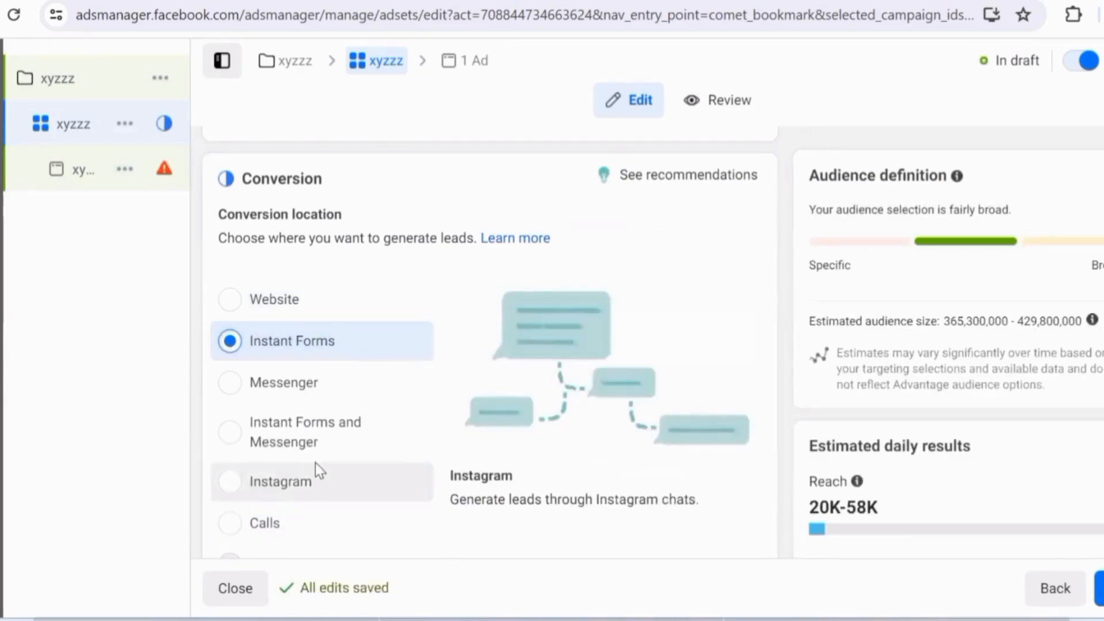
Try Instant Forms and Messenger as the ad set's conversion location, and switch back to Instant Forms.
scroll(230, 326, "down", 3)
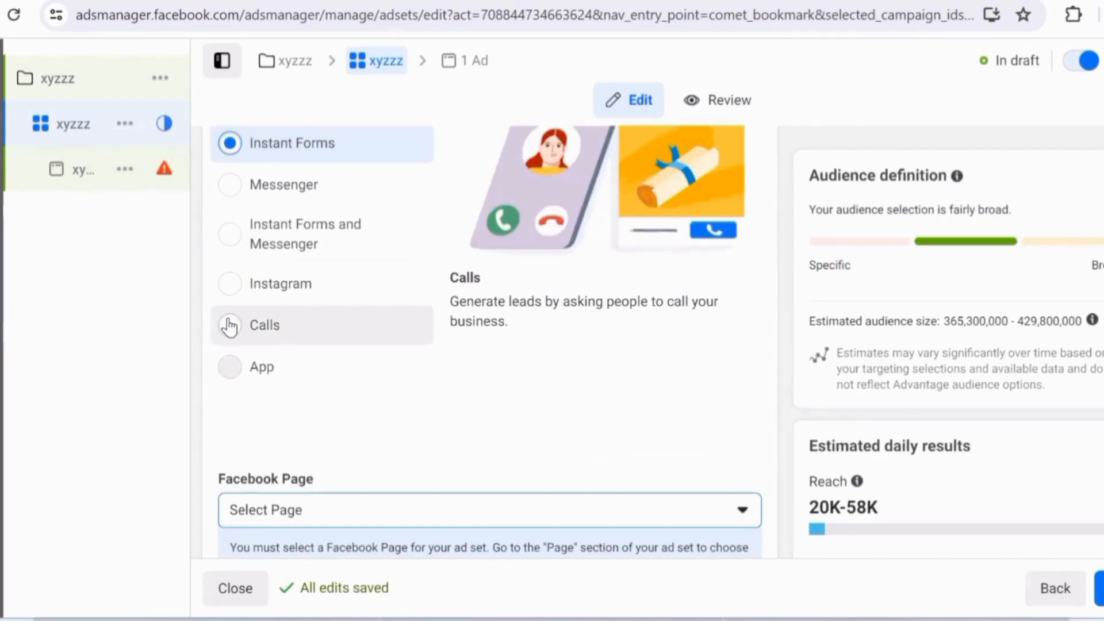
left_click(229, 236)
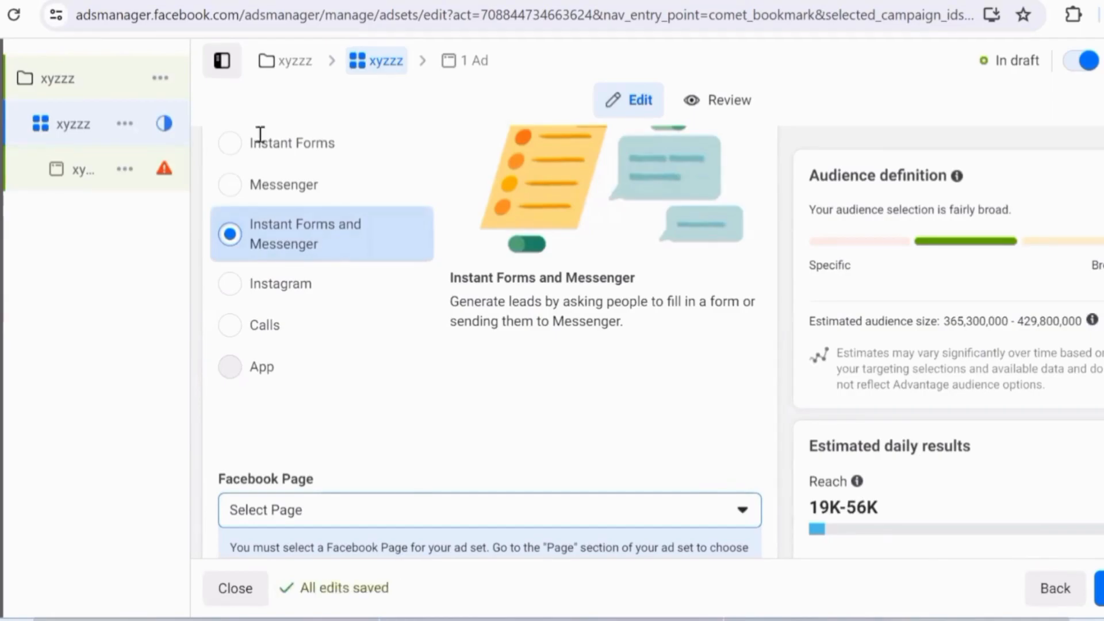
scroll(303, 390, "down", 5)
scroll(332, 387, "up", 5)
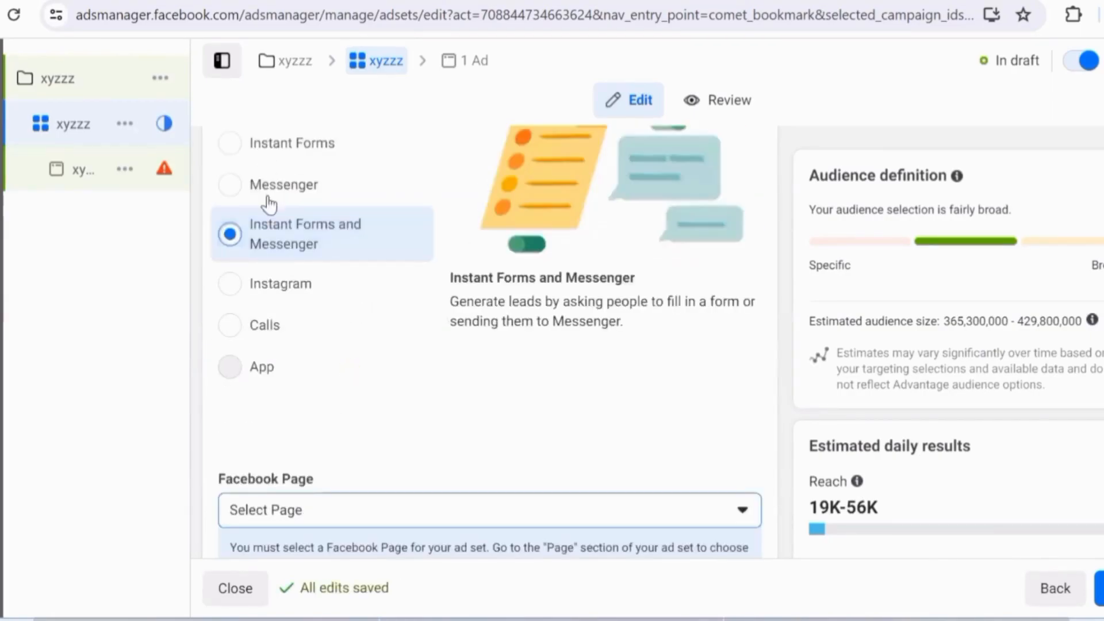
scroll(257, 233, "up", 2)
left_click(257, 235)
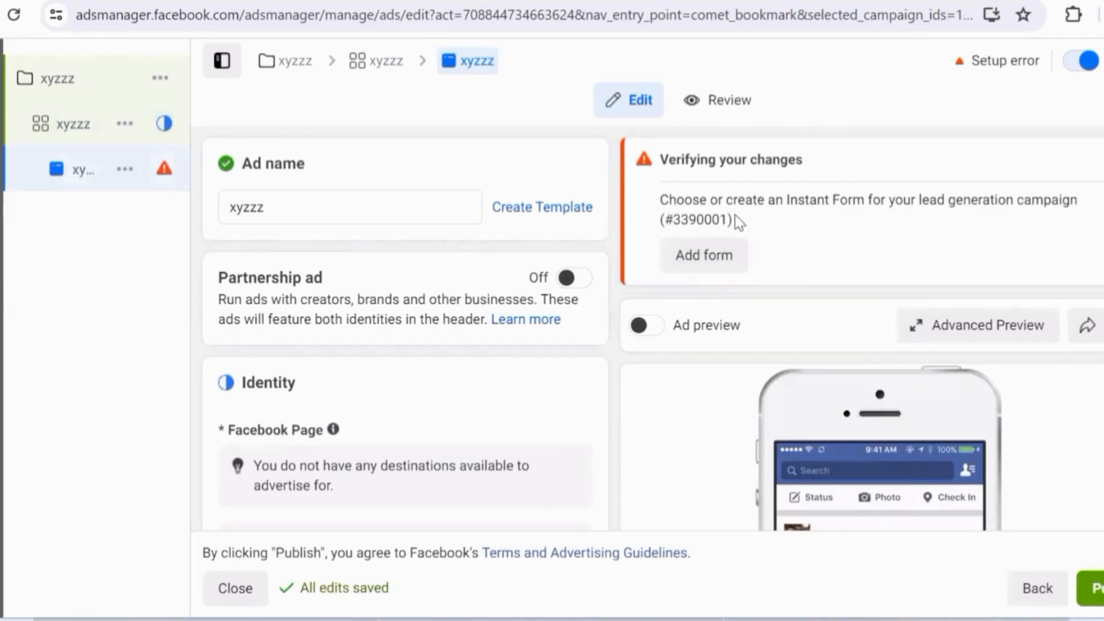
Set the call to action in the ad creative to Apply now.
left_click_drag(735, 218, 660, 199)
scroll(383, 206, "down", 10)
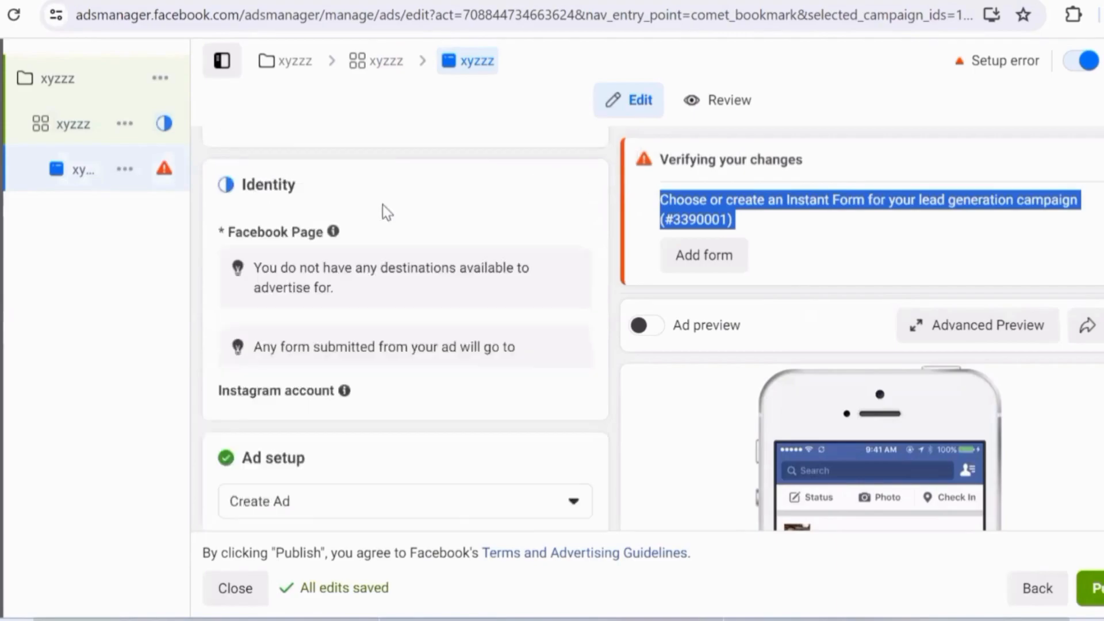
scroll(383, 206, "down", 5)
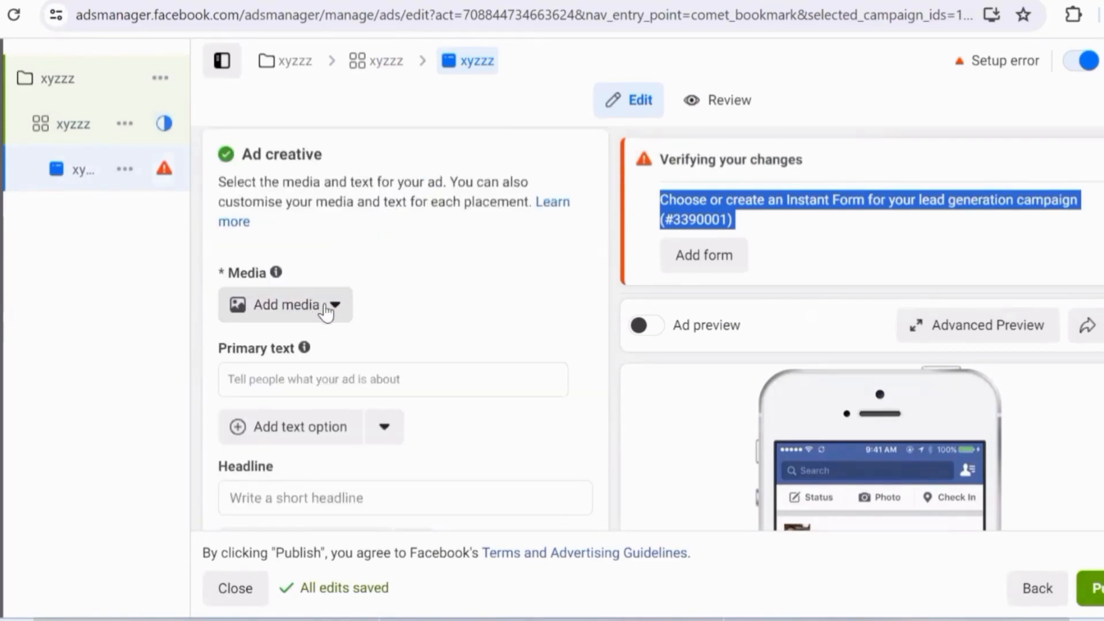
scroll(426, 298, "down", 4)
scroll(427, 298, "down", 3)
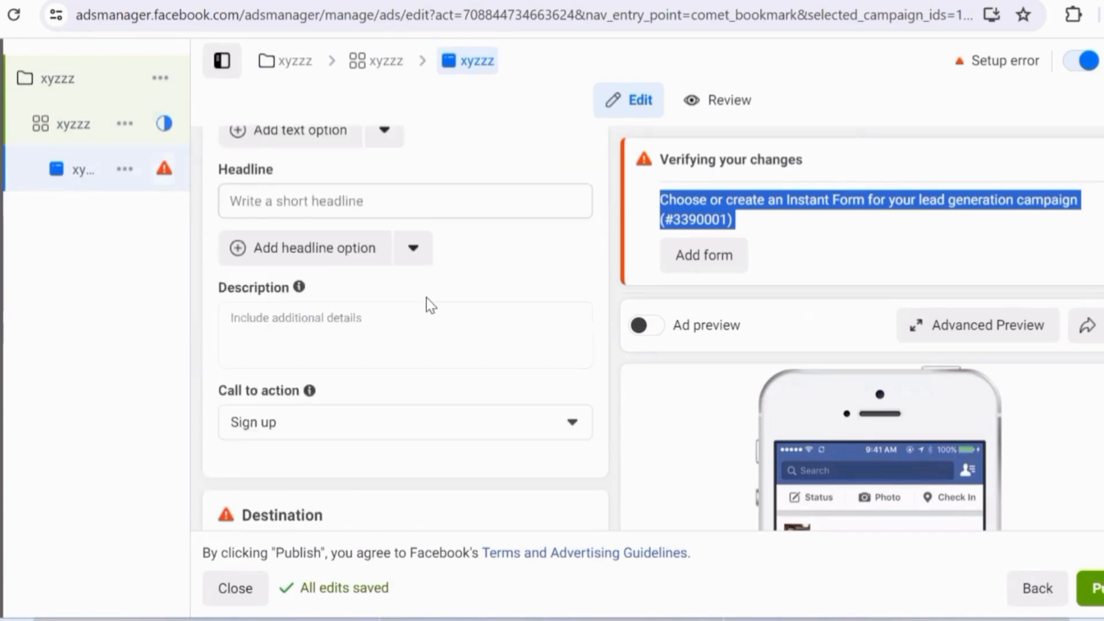
left_click(405, 323)
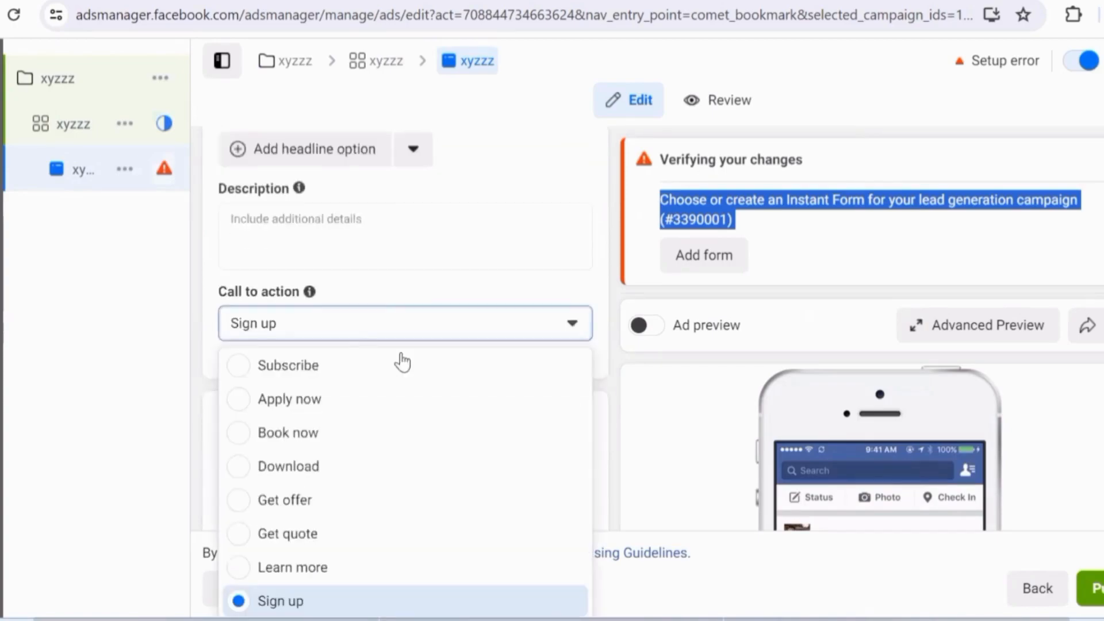
left_click(352, 402)
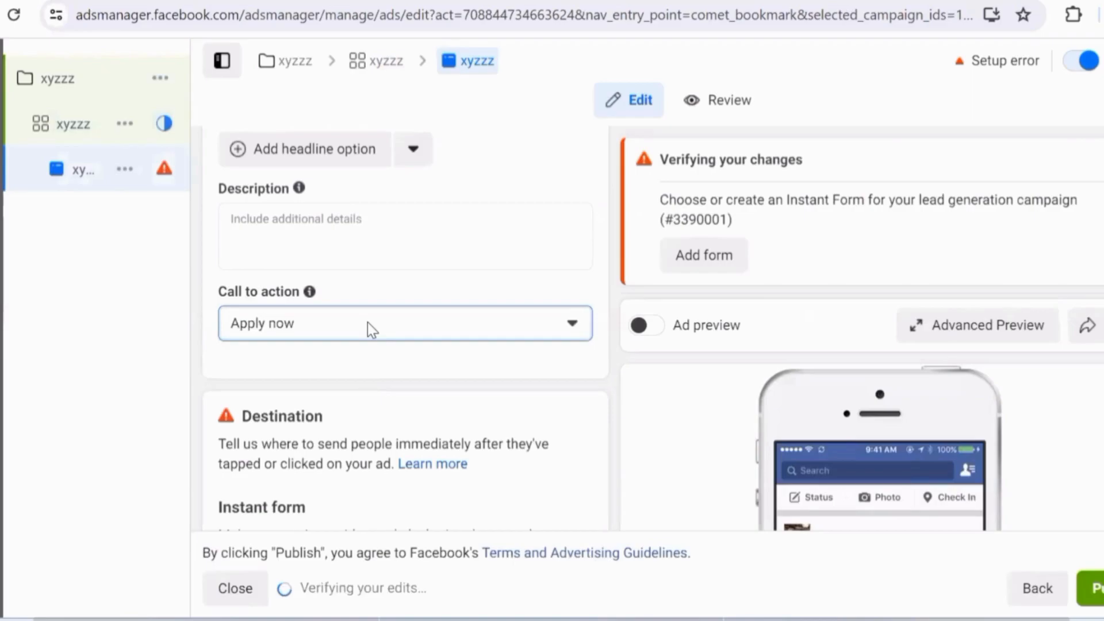
Check the Instant form requirement in the ad's Destination section.
scroll(368, 323, "down", 2)
scroll(439, 337, "down", 2)
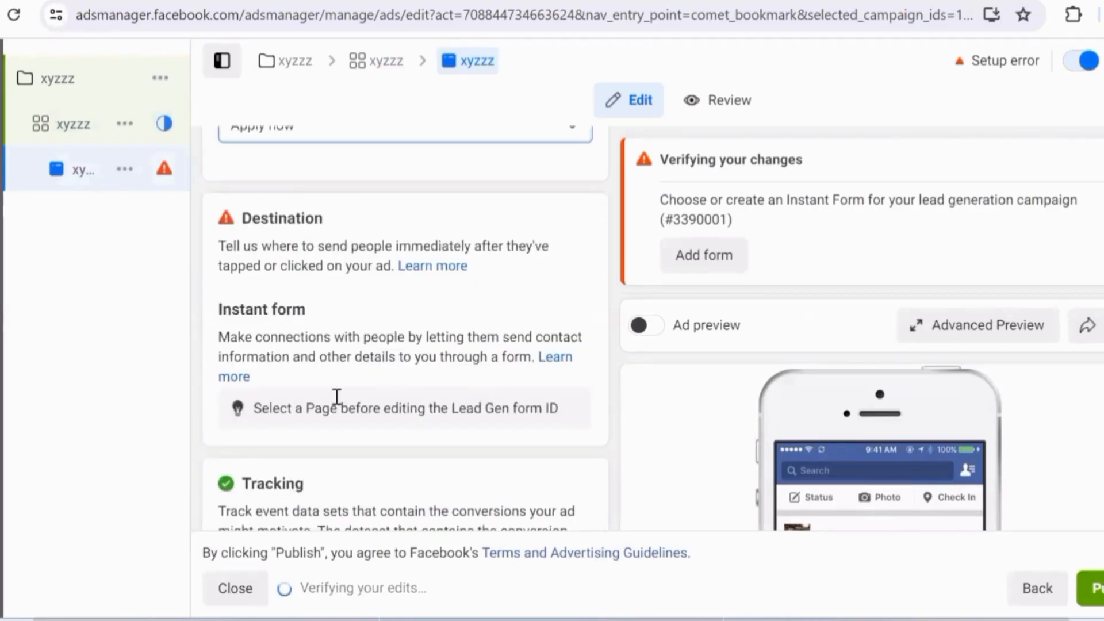
left_click_drag(265, 407, 524, 381)
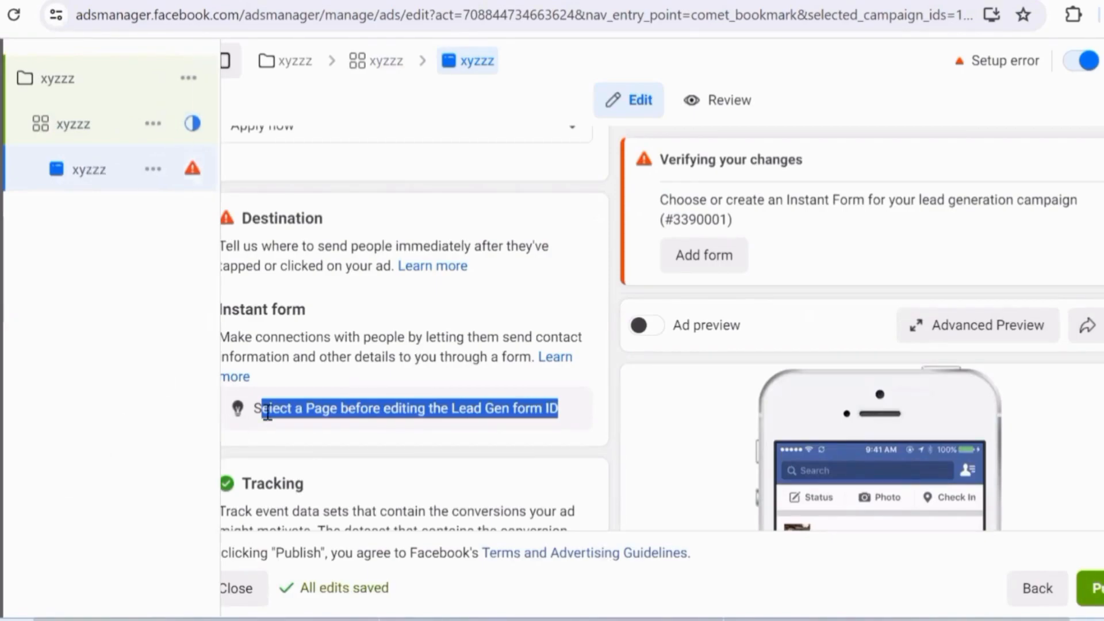
left_click(295, 413)
left_click_drag(271, 408, 528, 409)
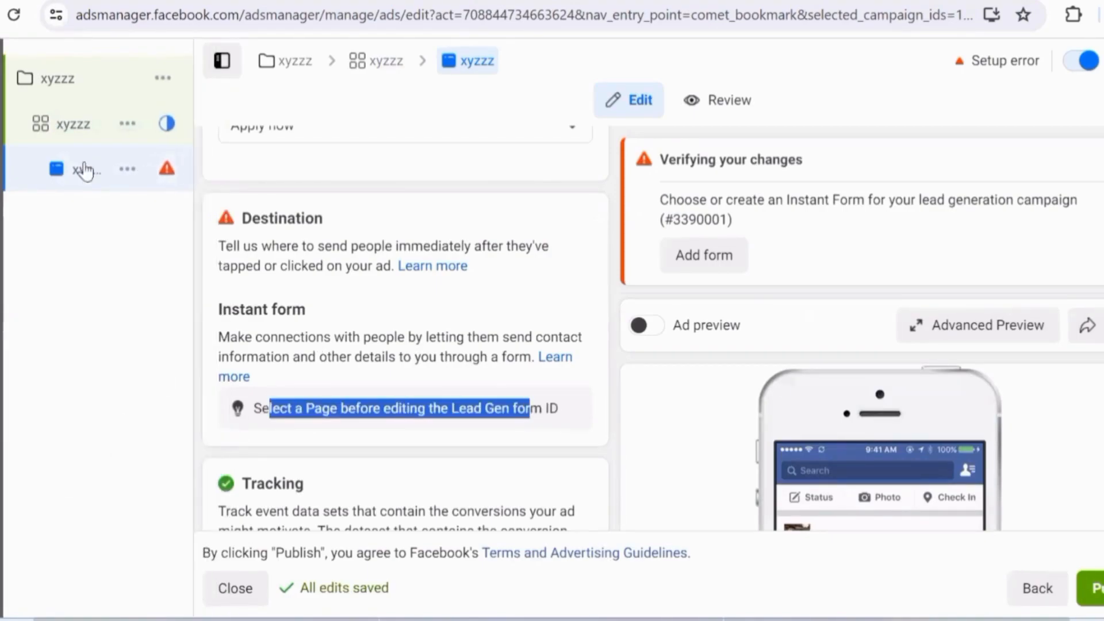
Return to the ad set and check which Facebook Pages can be selected for the Instant Forms conversion location.
left_click(87, 124)
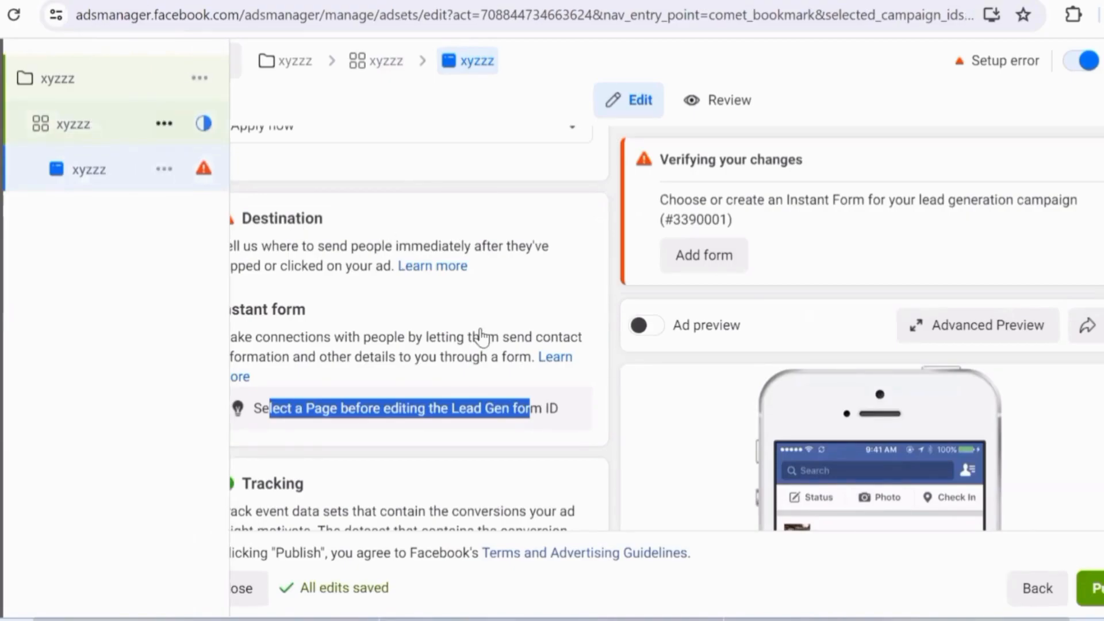
scroll(454, 326, "down", 8)
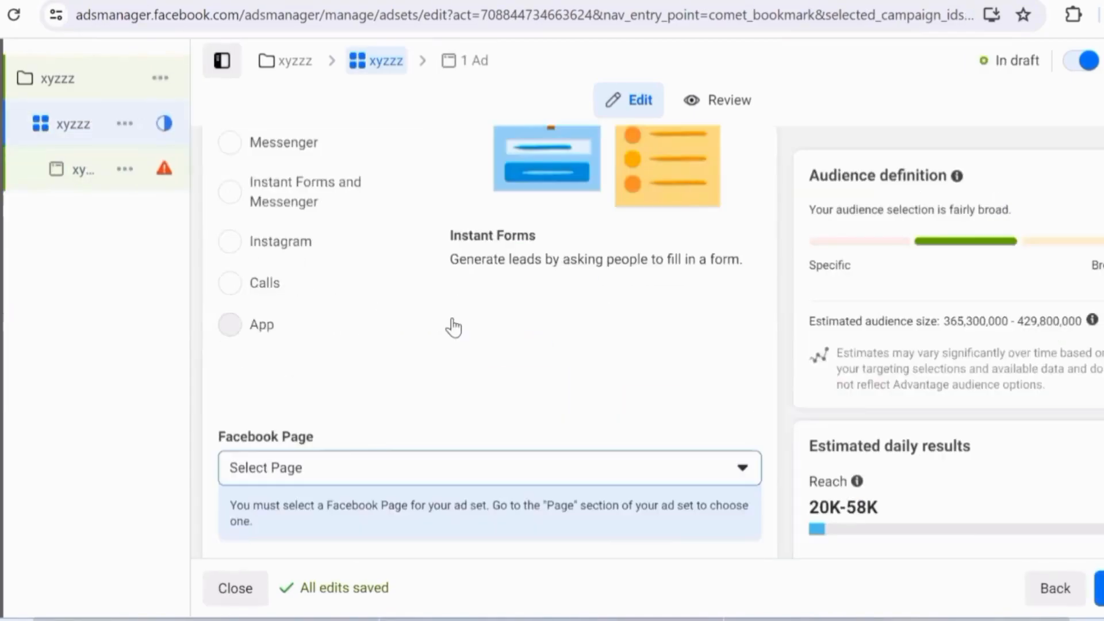
scroll(454, 326, "down", 5)
scroll(459, 323, "down", 4)
scroll(459, 323, "up", 12)
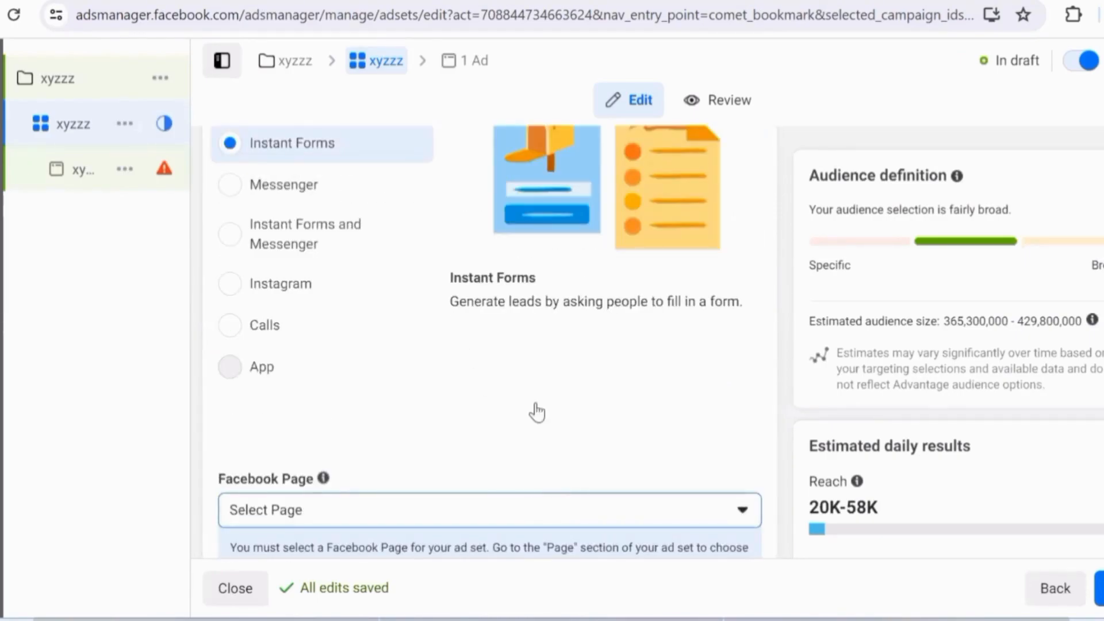
scroll(532, 411, "down", 2)
left_click(524, 411)
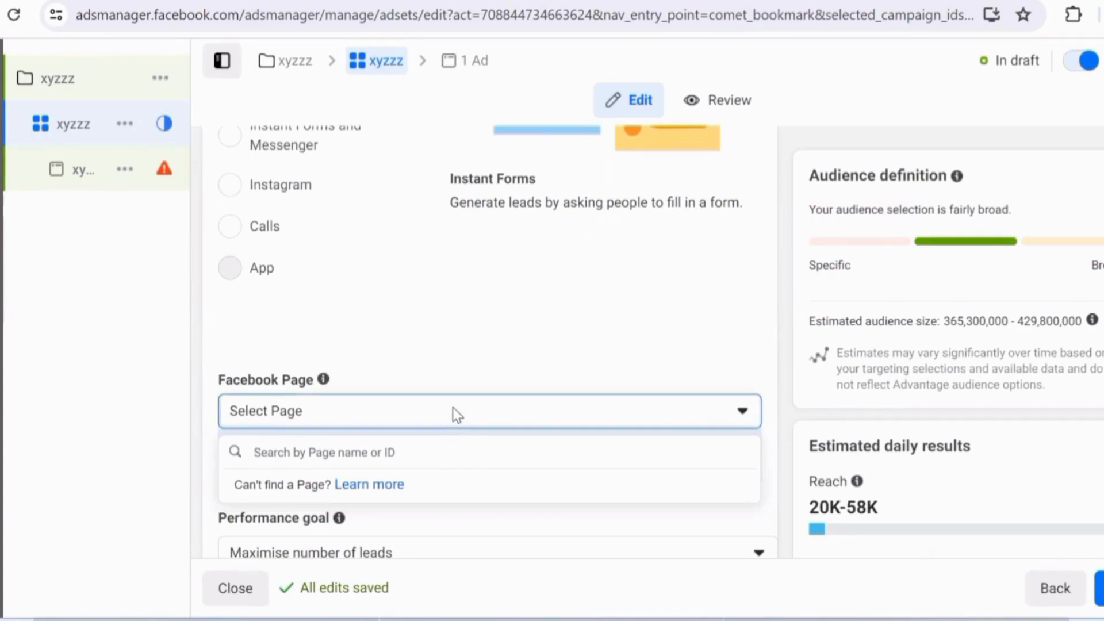
left_click(409, 344)
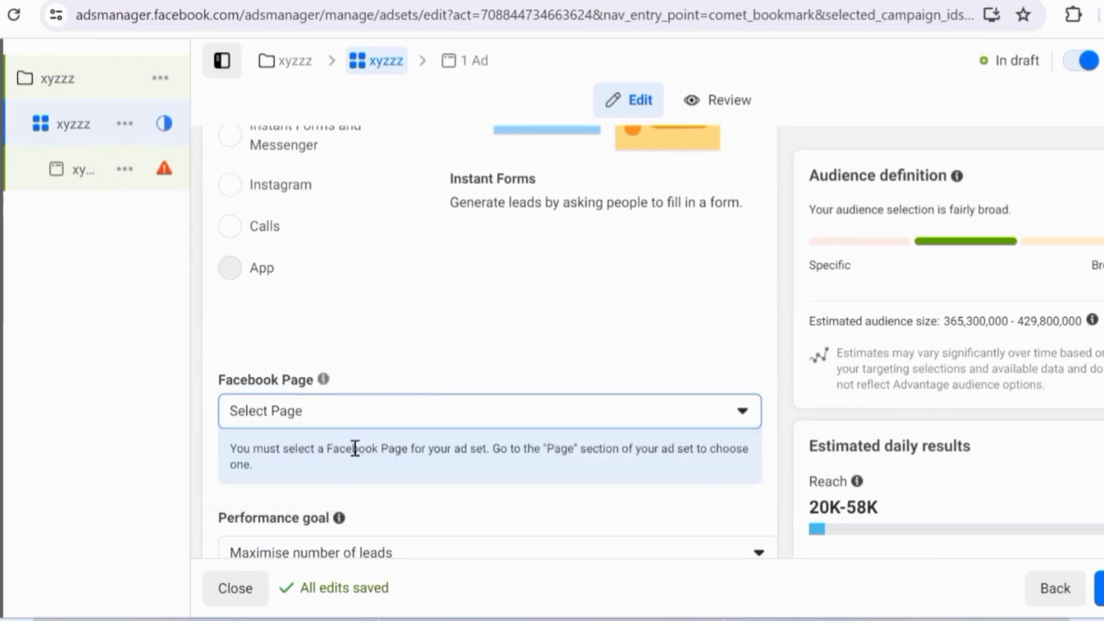
Go back to the ad and review the primary text, headline, description and call-to-action fields.
left_click(87, 169)
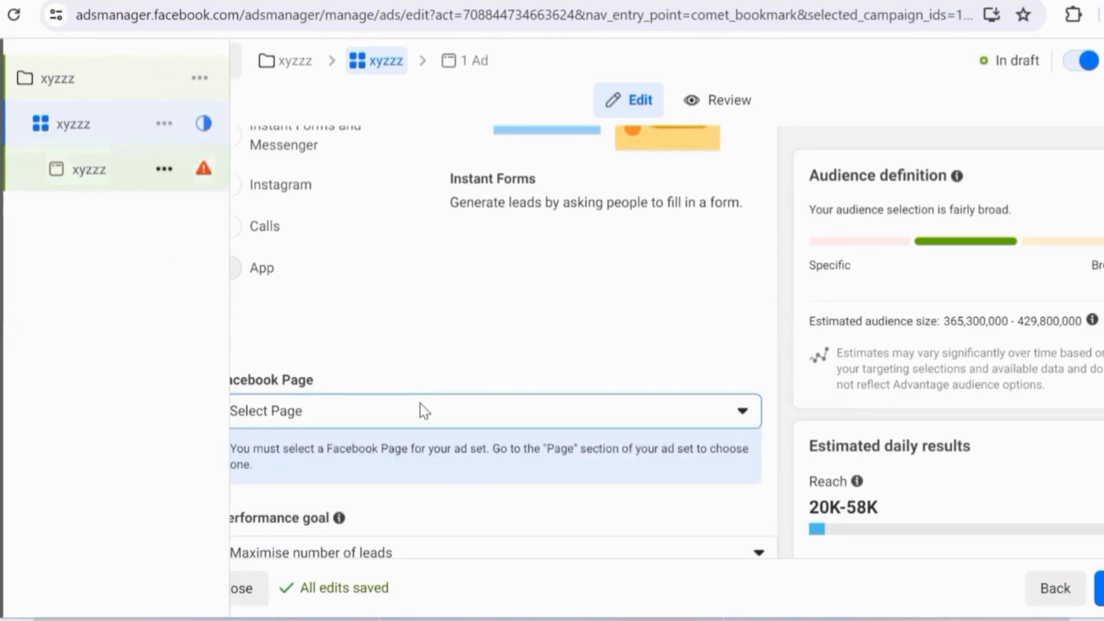
scroll(368, 357, "down", 15)
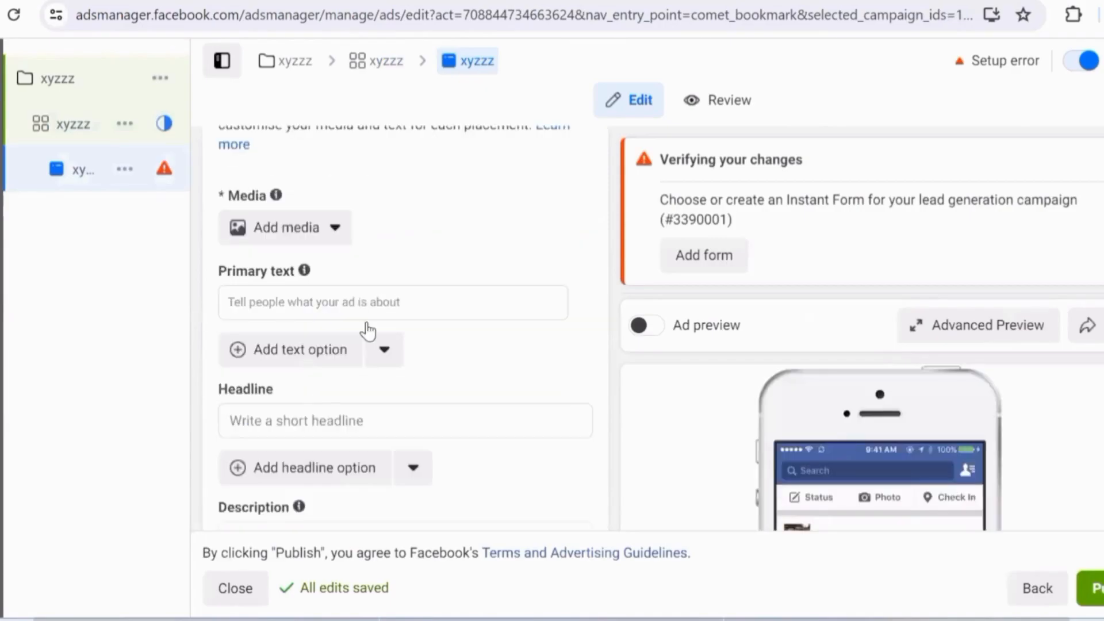
scroll(402, 301, "down", 4)
scroll(339, 370, "up", 2)
scroll(338, 368, "down", 1)
scroll(337, 370, "up", 1)
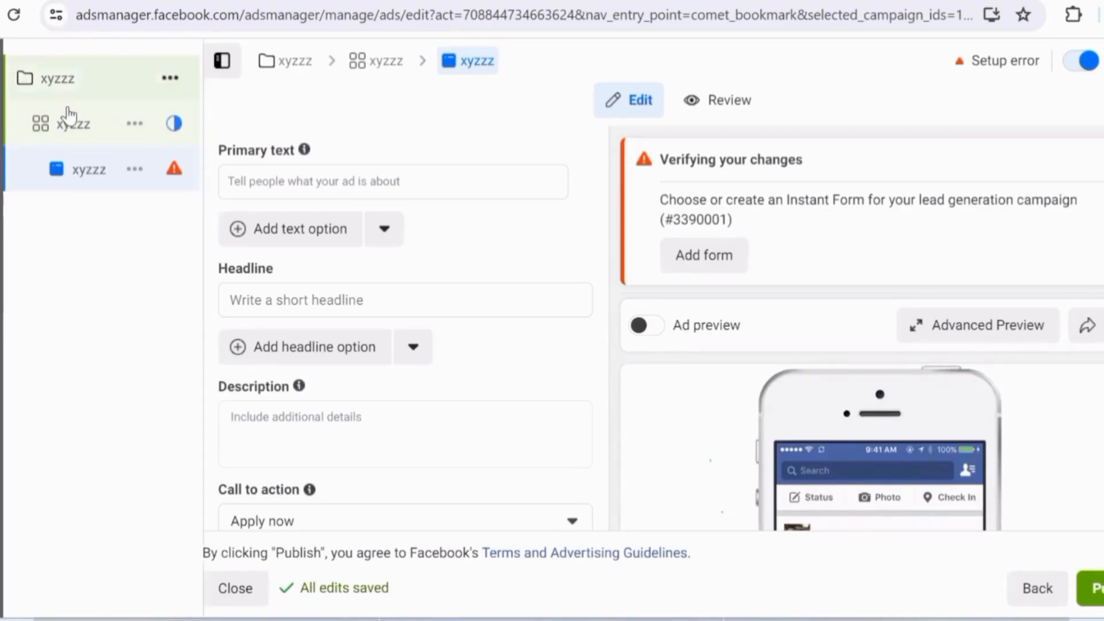
In the ad set, recheck the Facebook Page selector and change the conversion location to Messenger.
left_click(91, 118)
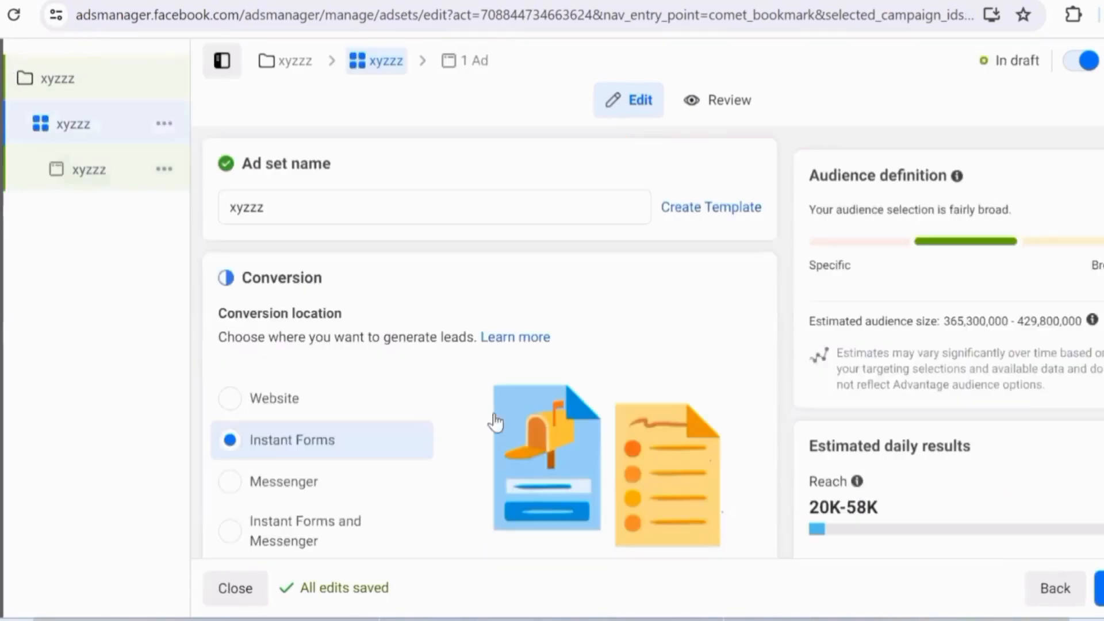
scroll(443, 427, "down", 3)
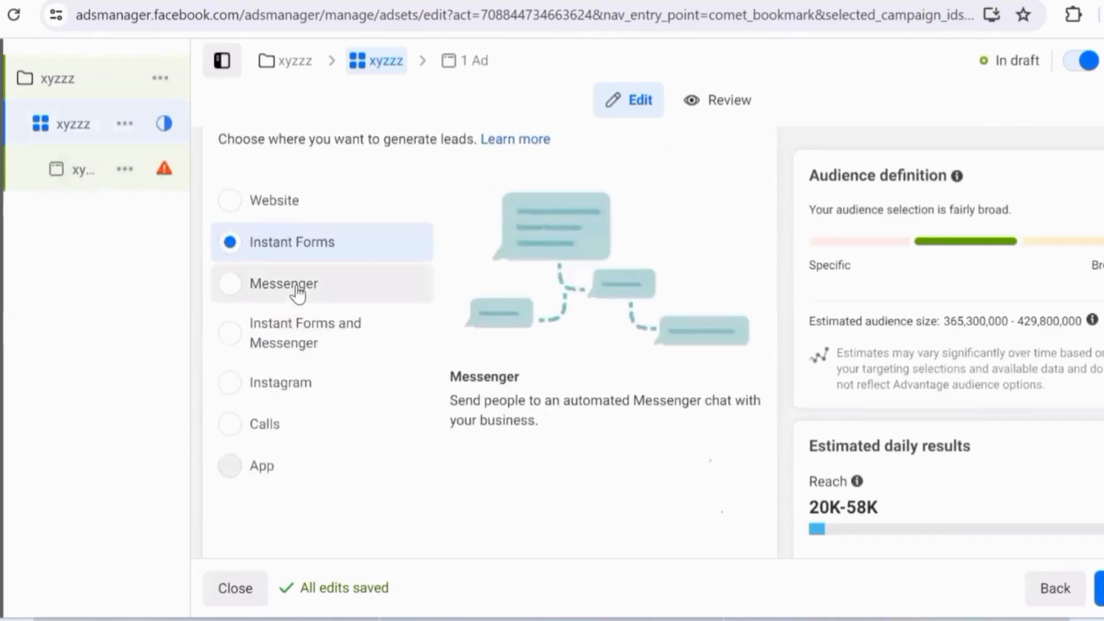
scroll(346, 291, "down", 3)
scroll(346, 291, "down", 2)
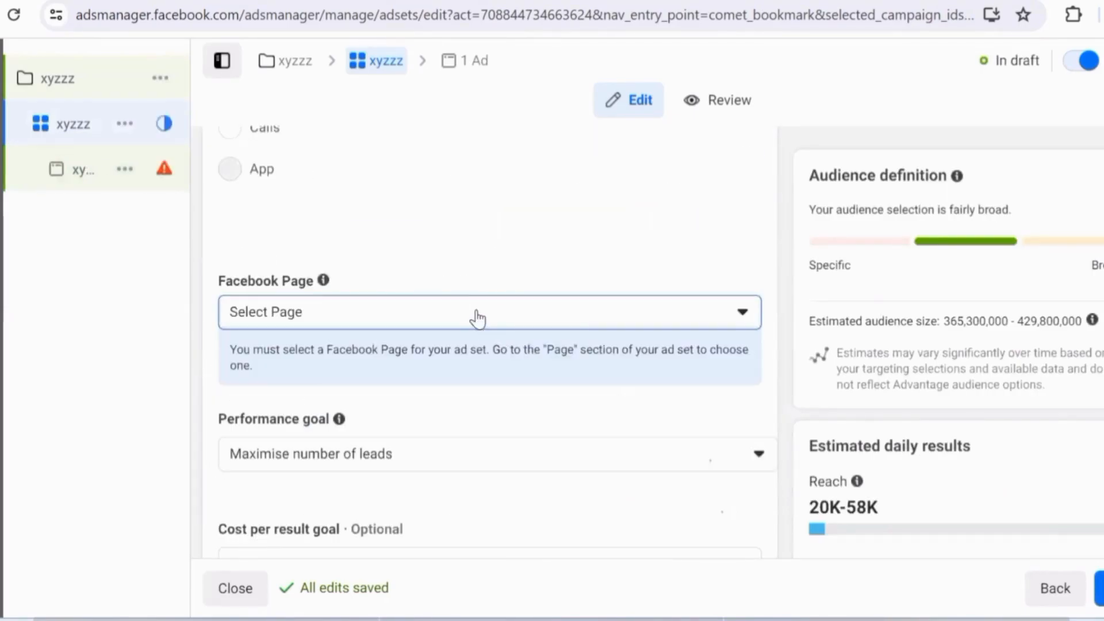
left_click(454, 314)
left_click(446, 314)
scroll(222, 370, "up", 5)
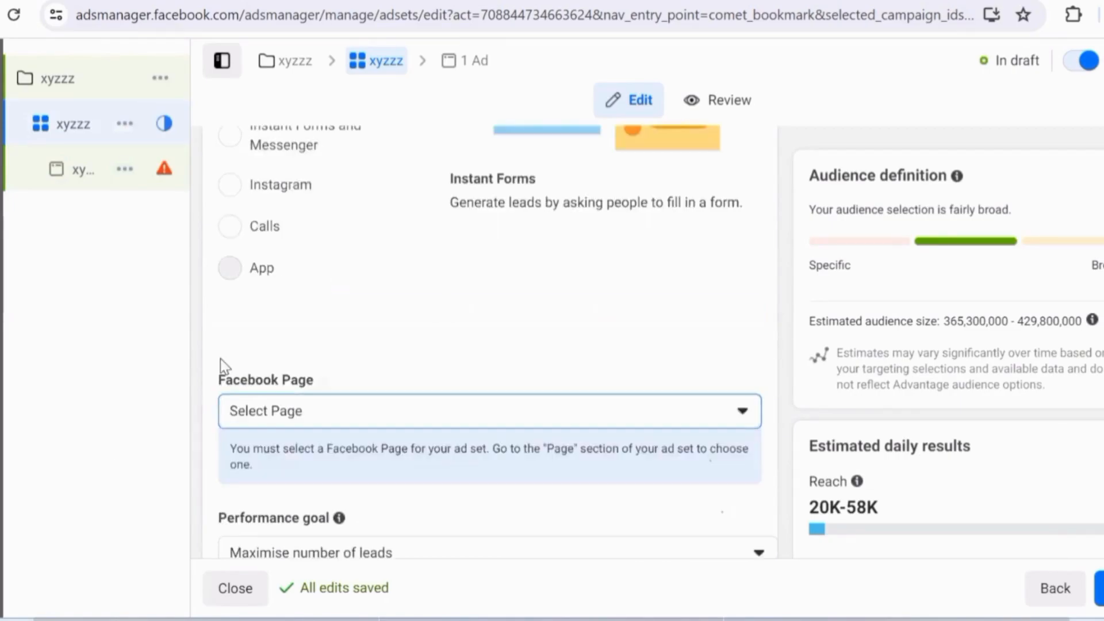
left_click(230, 207)
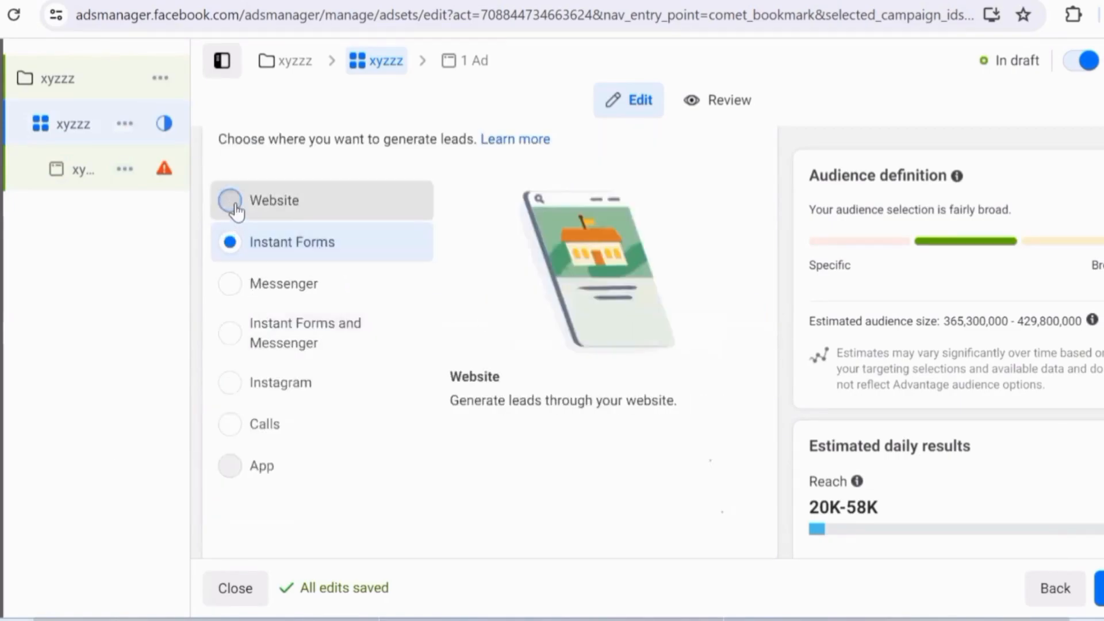
left_click(233, 289)
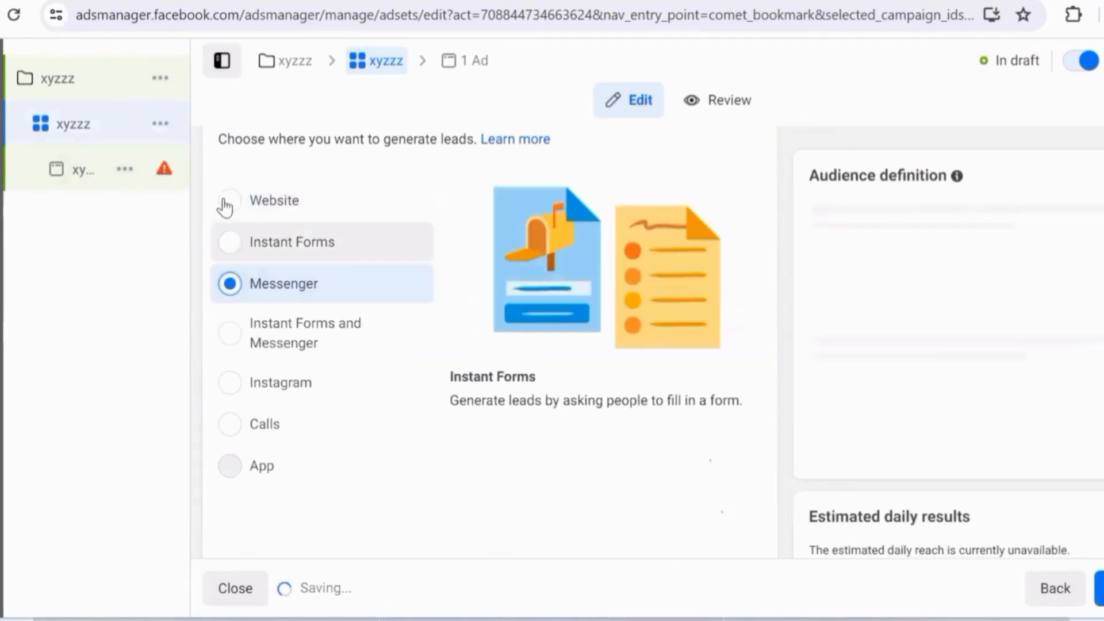
Open the ad and examine its creative's media, primary text and headline fields for the Messenger conversion location.
left_click(92, 176)
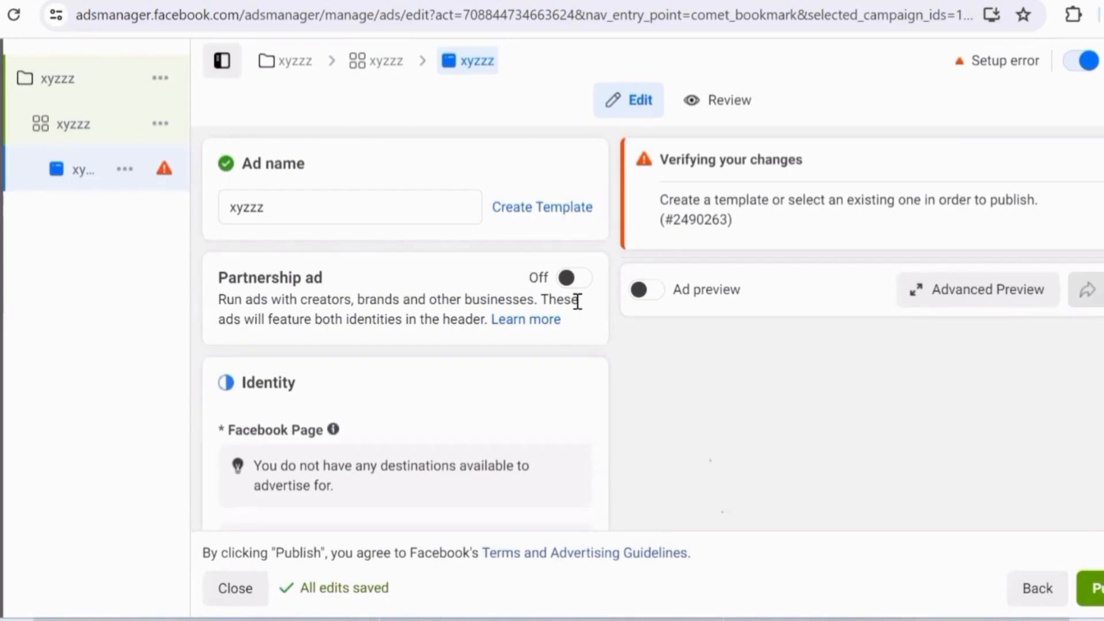
scroll(507, 316, "down", 5)
scroll(506, 316, "down", 5)
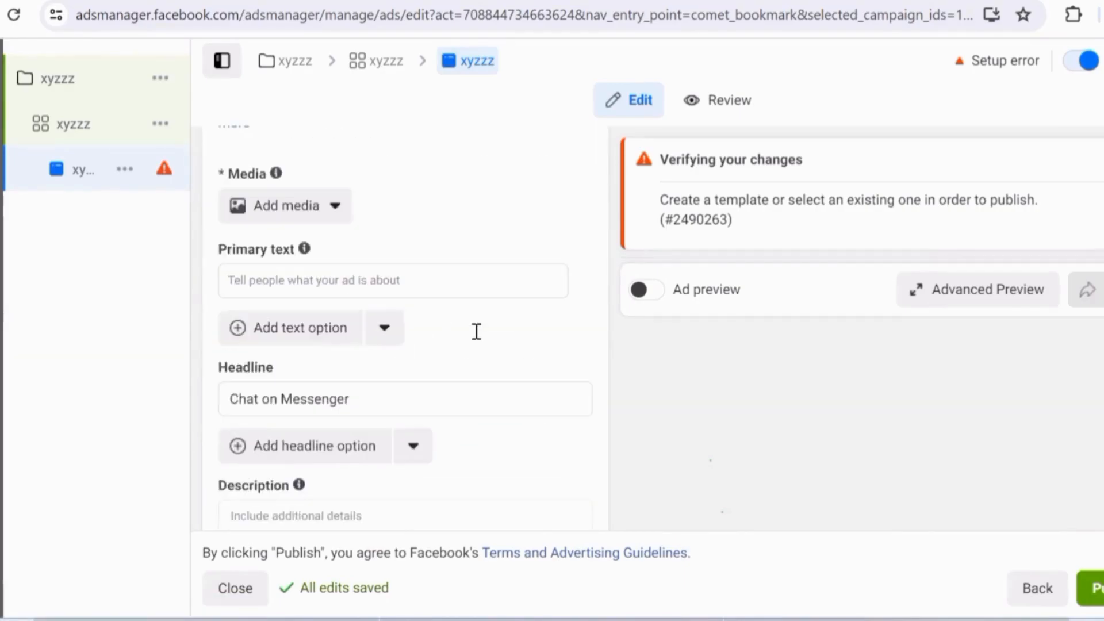
scroll(488, 329, "up", 2)
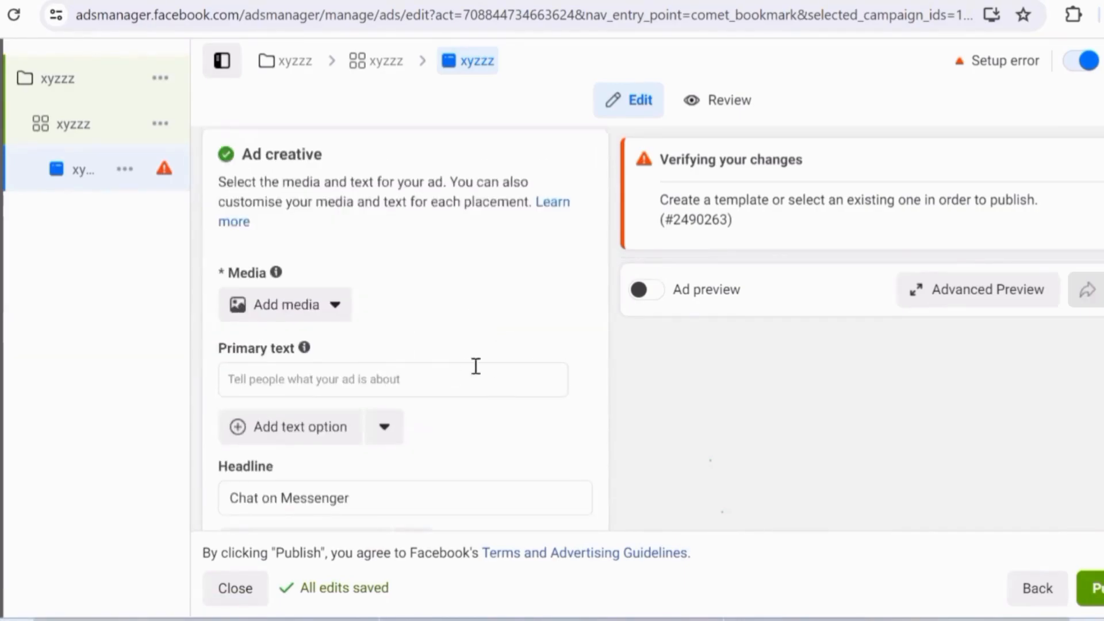
mouse_move(425, 357)
scroll(480, 435, "down", 4)
scroll(374, 303, "up", 2)
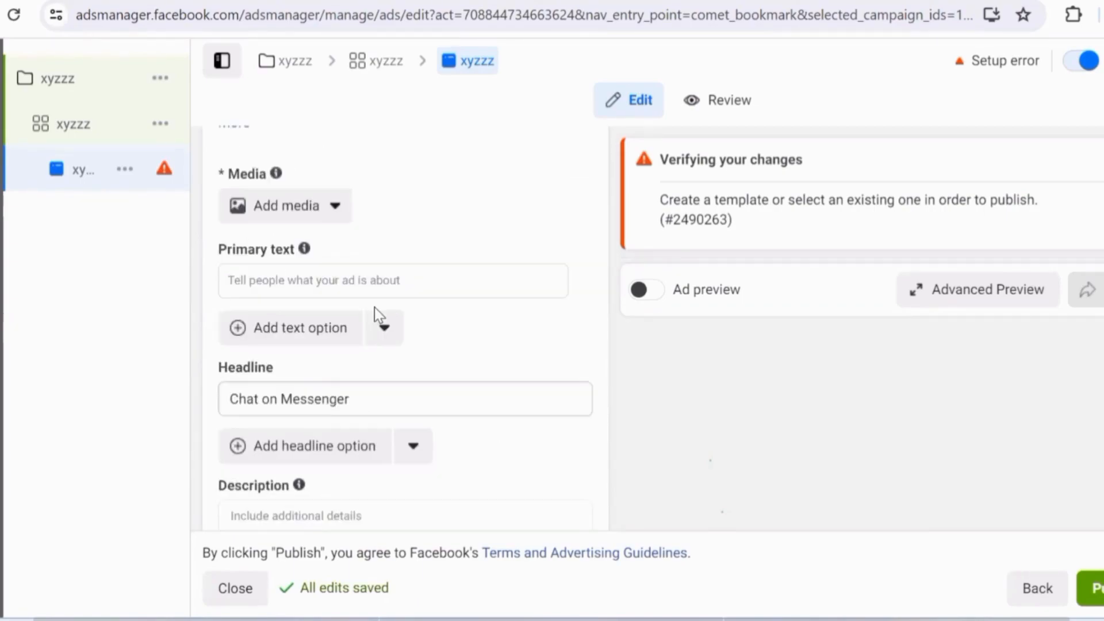
left_click(333, 283)
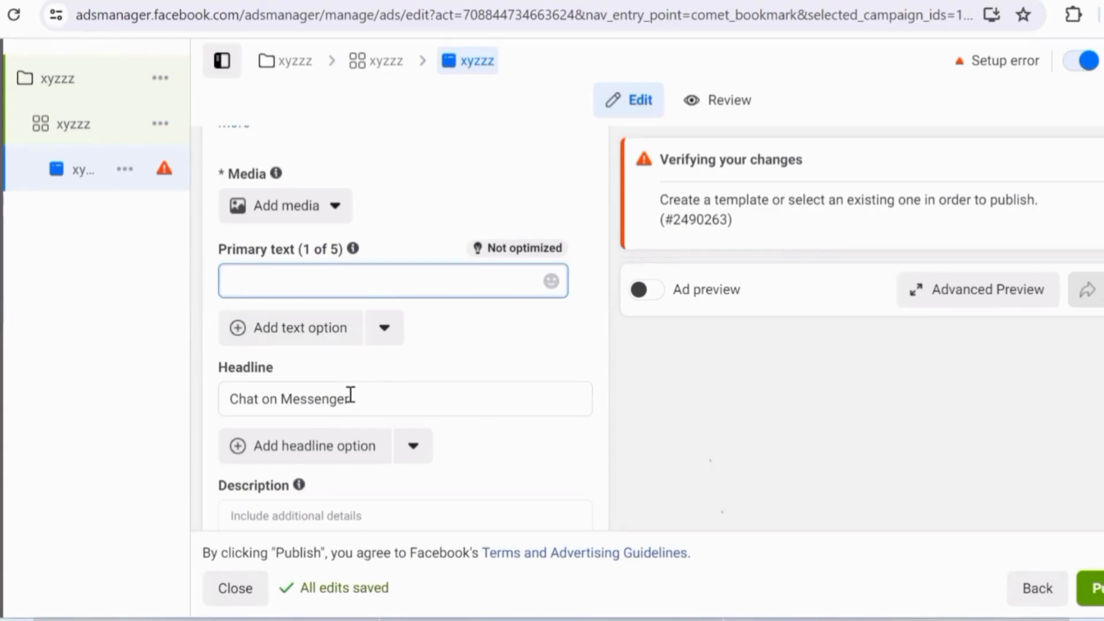
left_click_drag(362, 406, 192, 406)
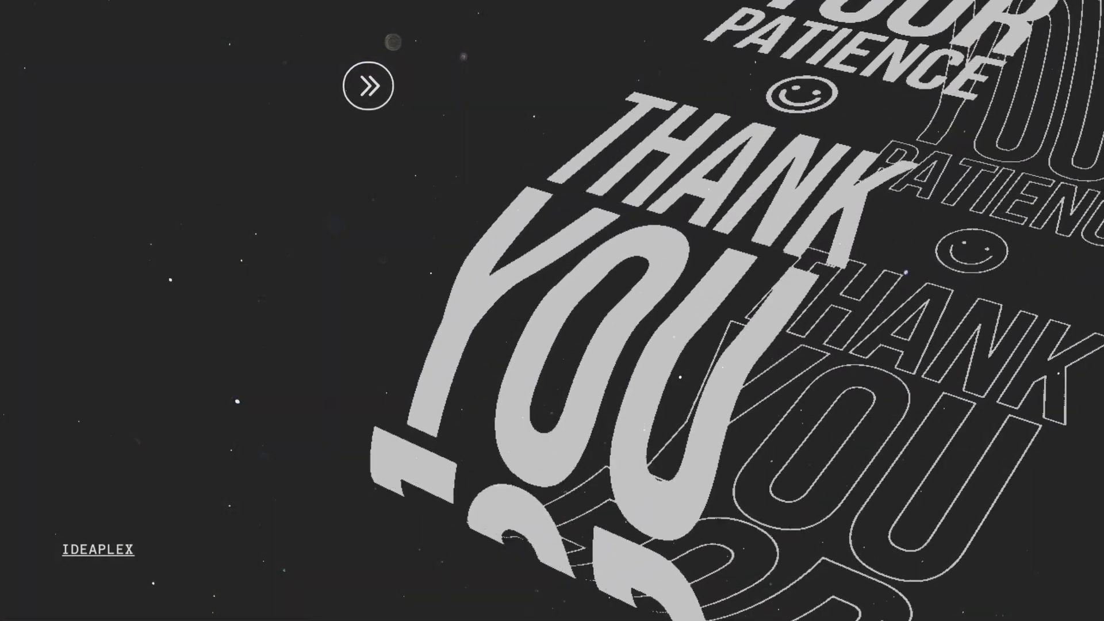